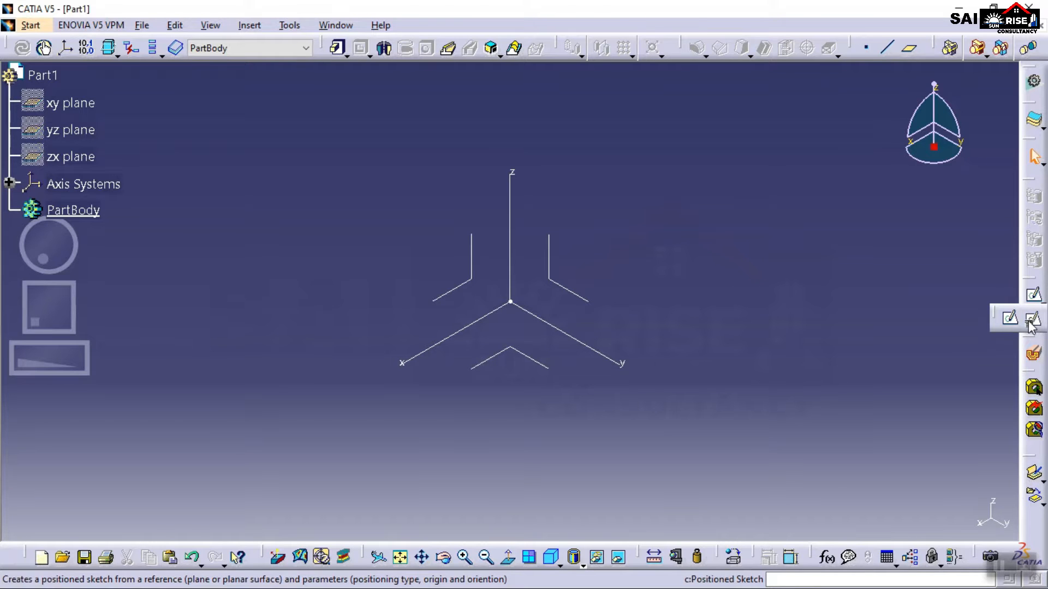
- Create a positioned sketch on the ZX plane of the absolute axis system, with the axes swapped and the horizontal direction reversed
click(1030, 322)
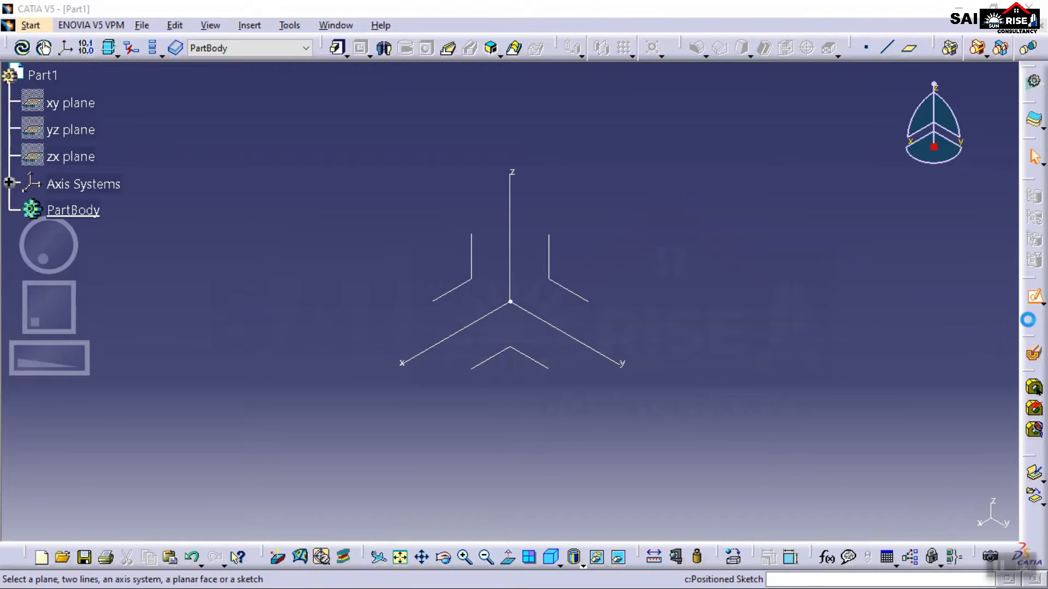
drag(870, 284, 847, 215)
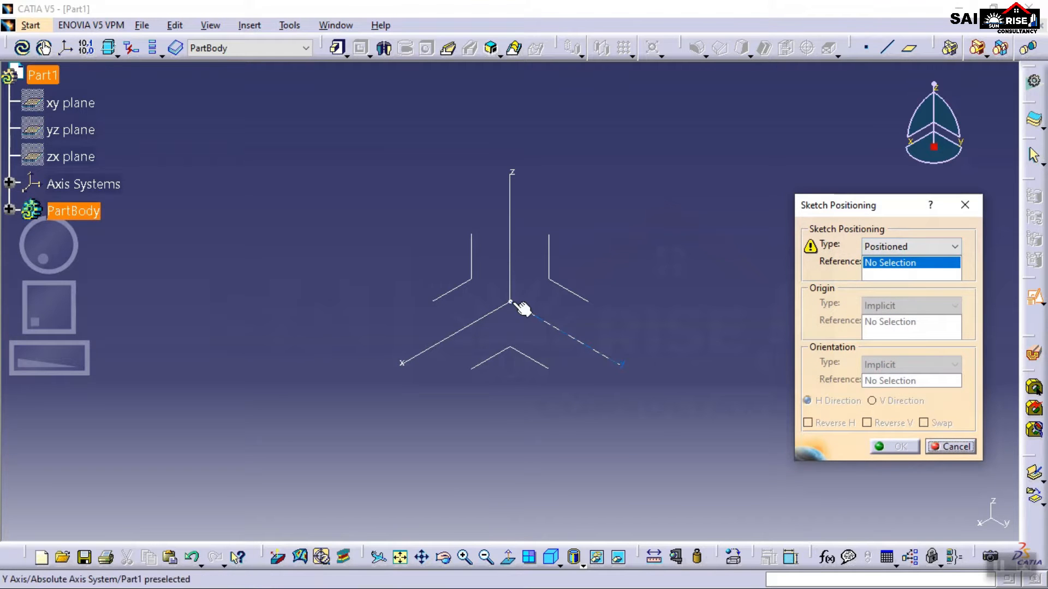
click(479, 287)
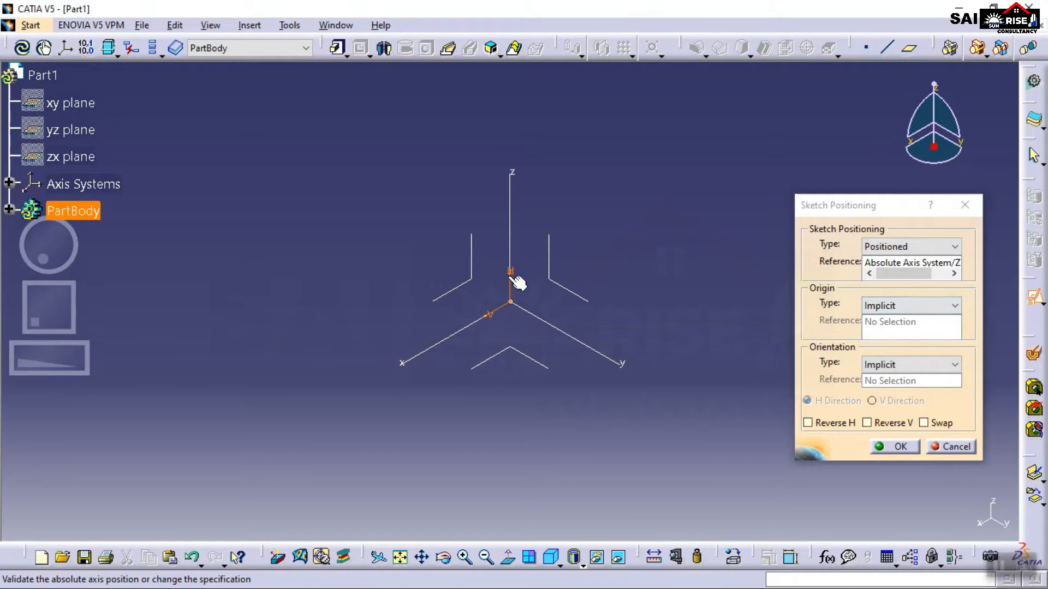
click(924, 424)
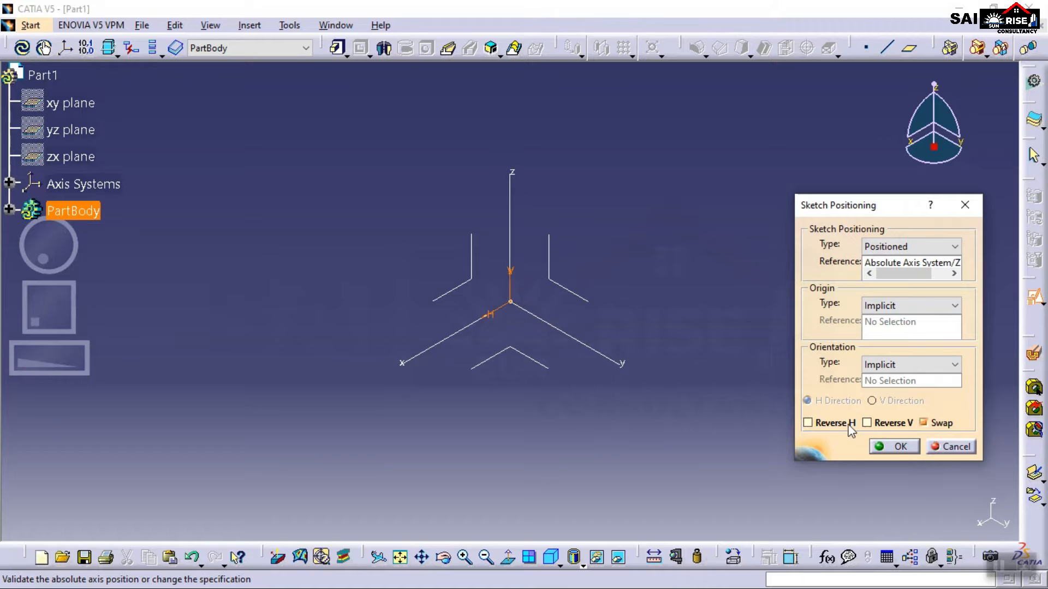
click(807, 424)
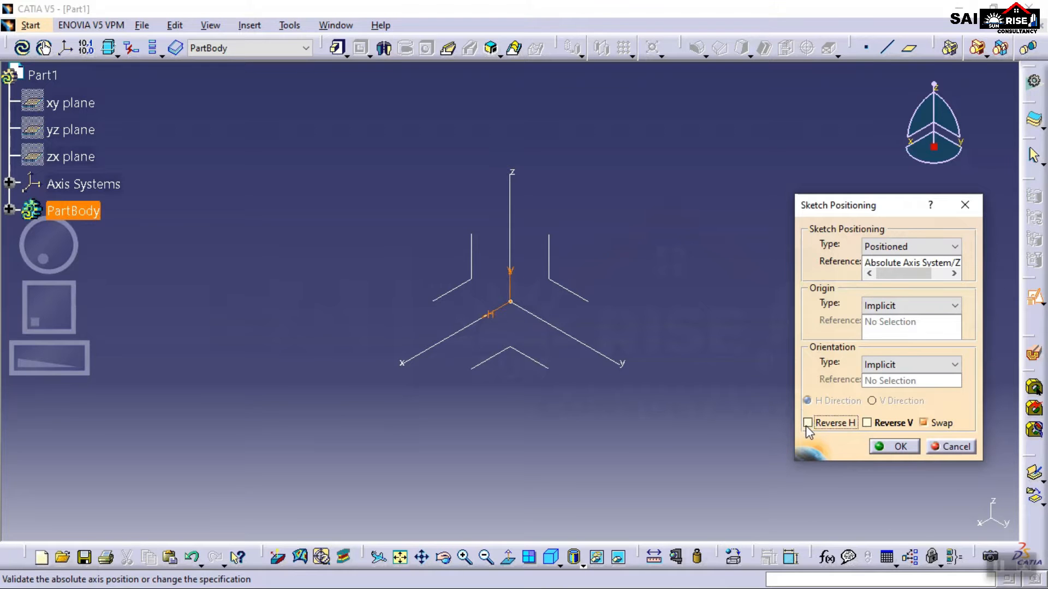
click(895, 447)
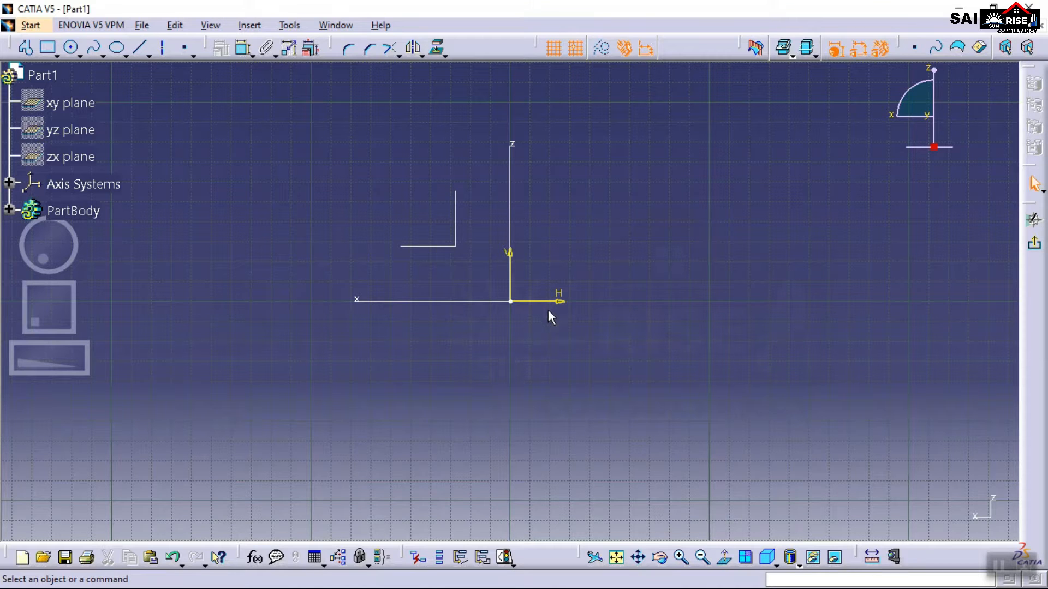
- Draw a closed stepped profile from the origin, about 70 mm wide and 40 mm deep, with a narrower 30 mm section at the bottom
click(26, 48)
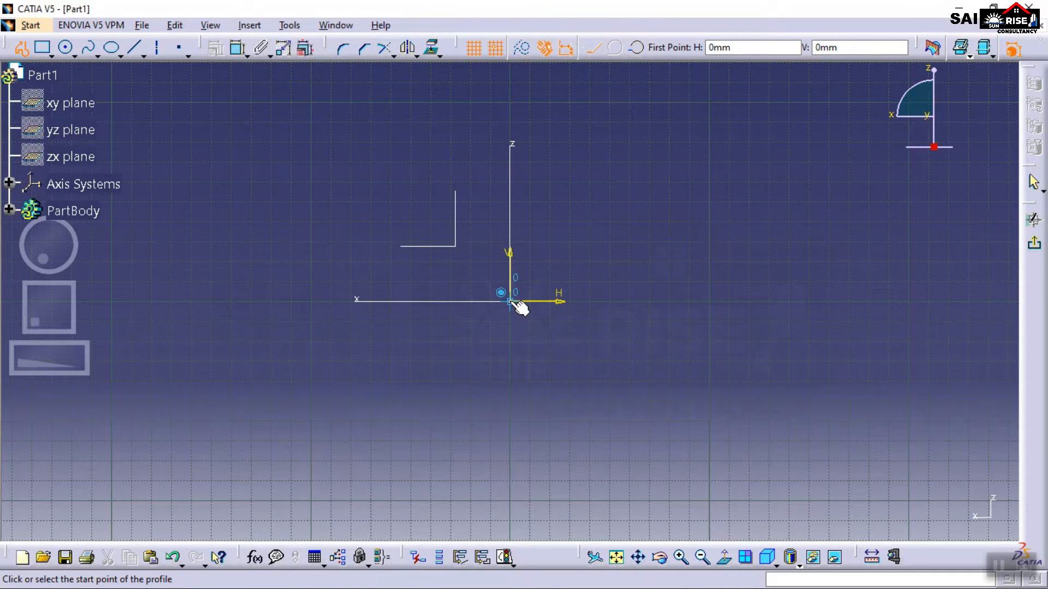
click(511, 301)
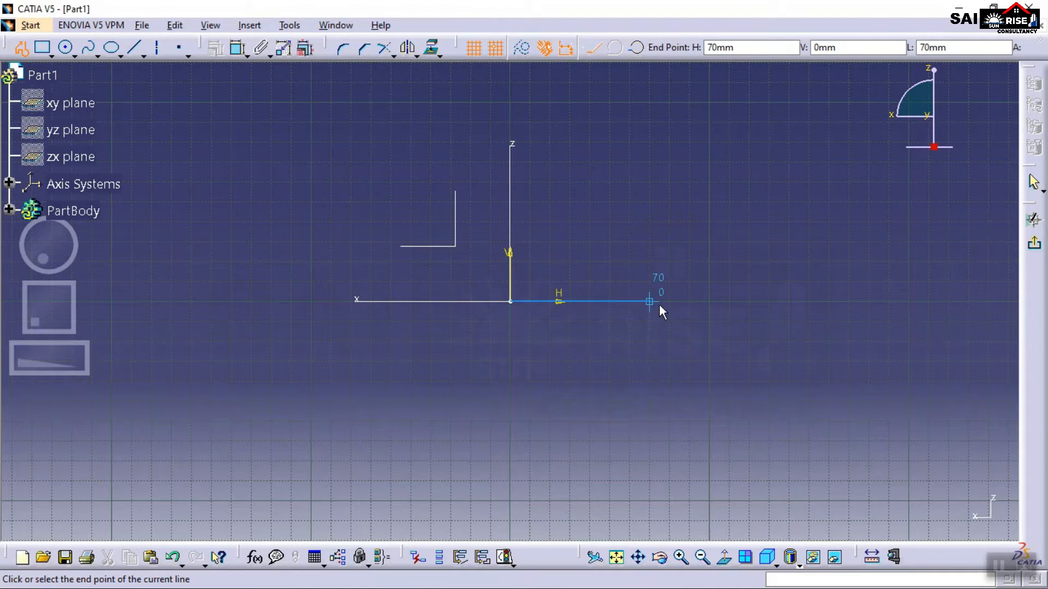
click(650, 301)
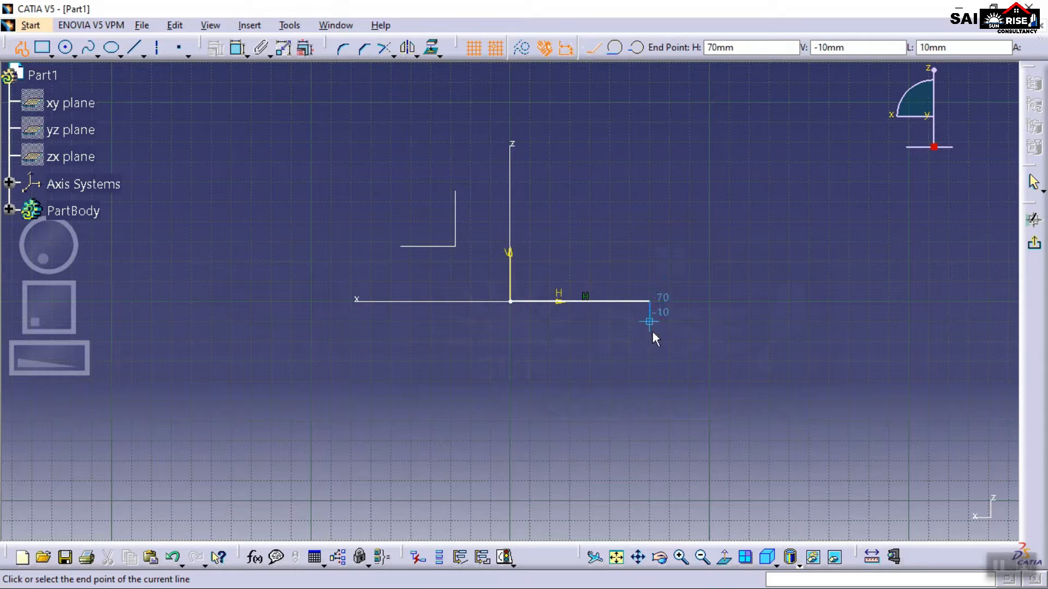
click(609, 341)
click(609, 381)
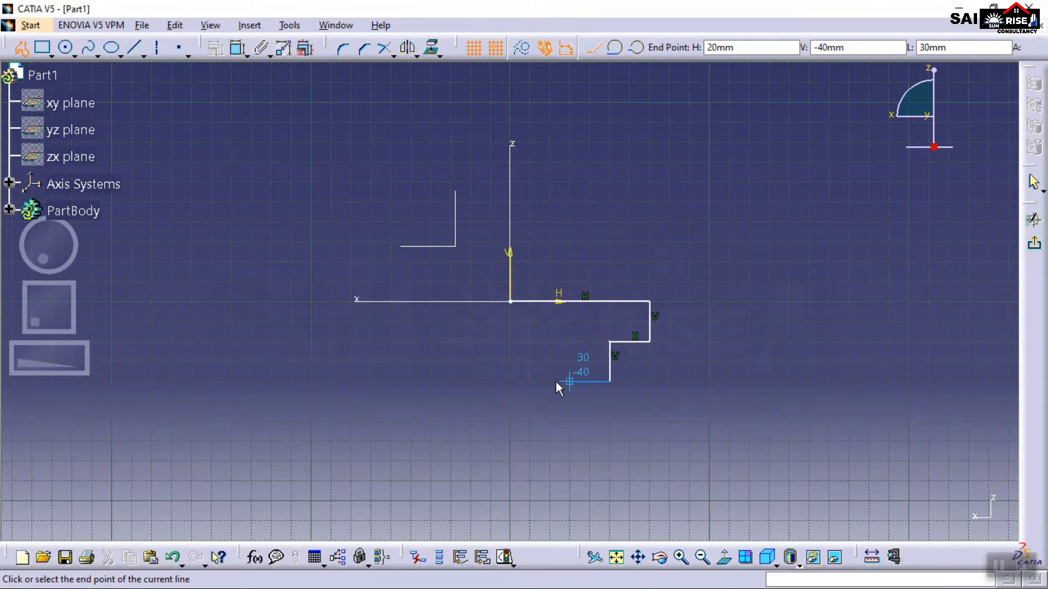
click(549, 381)
click(550, 341)
click(510, 341)
click(510, 301)
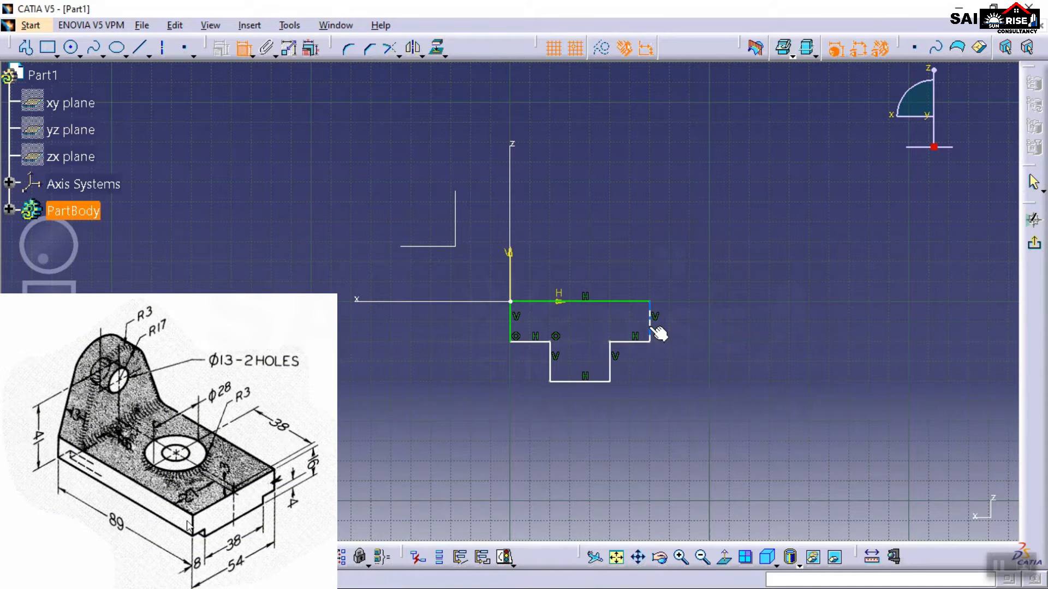
- Dimension the profile's top edge and set its length to 54 mm
click(625, 303)
click(592, 268)
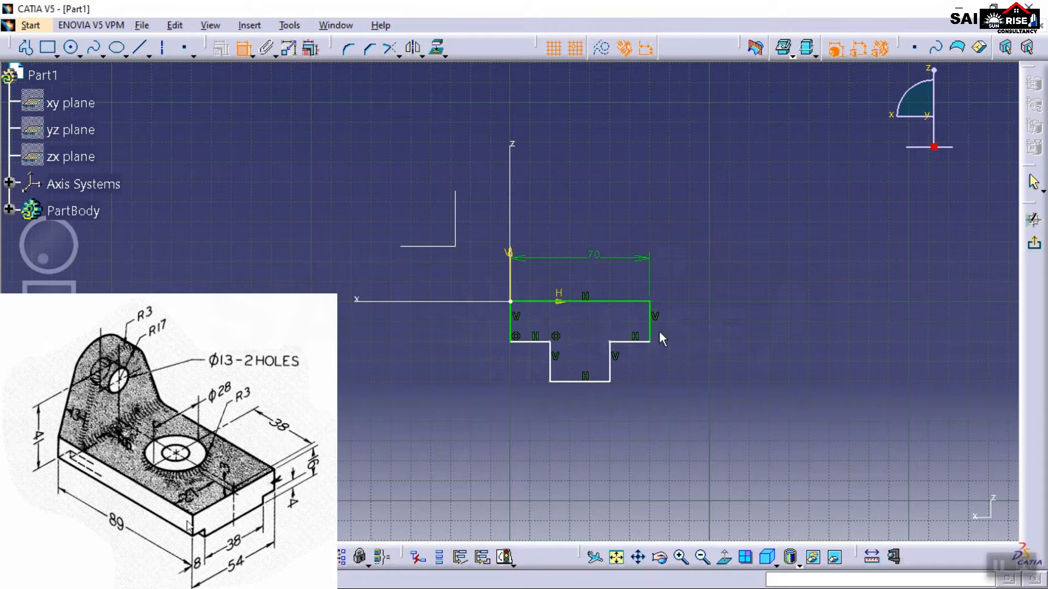
double_click(594, 258)
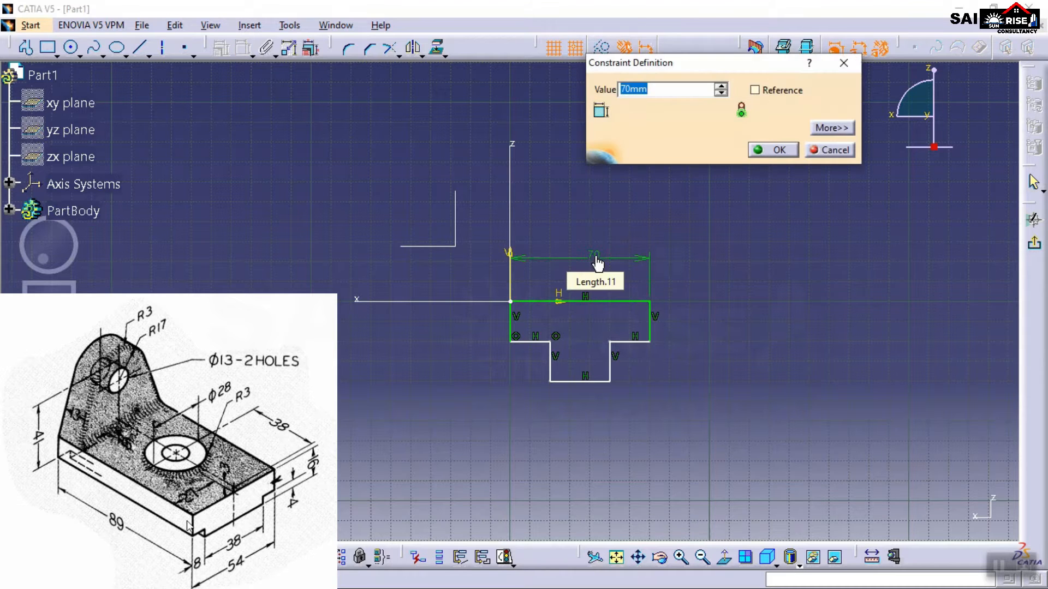
text(54)
key(Return)
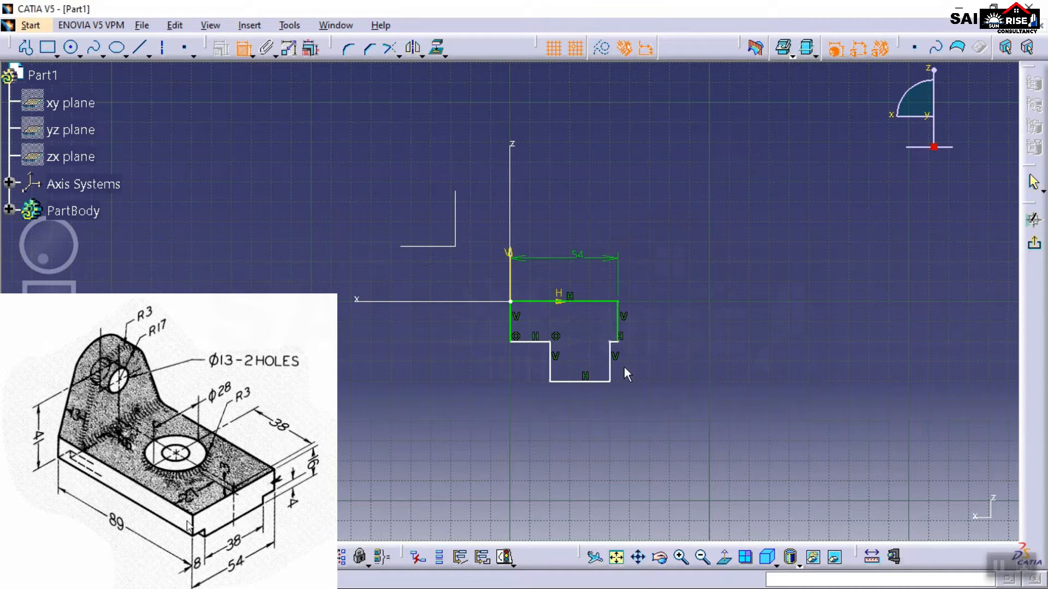
- Dimension the profile's bottom edge and set its length to 38 mm
click(587, 382)
click(579, 410)
double_click(580, 409)
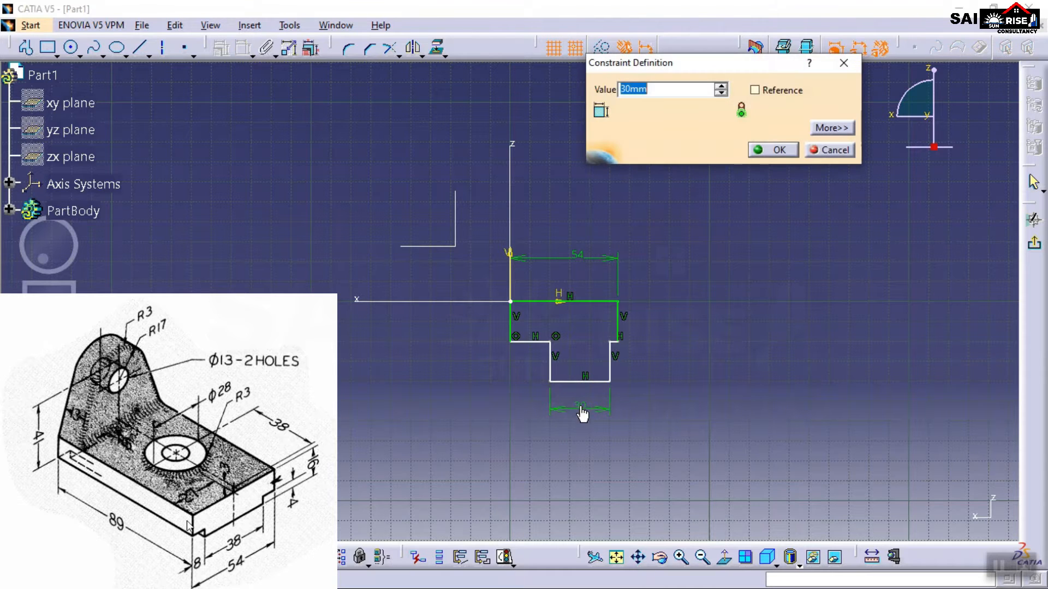
text(38)
key(Return)
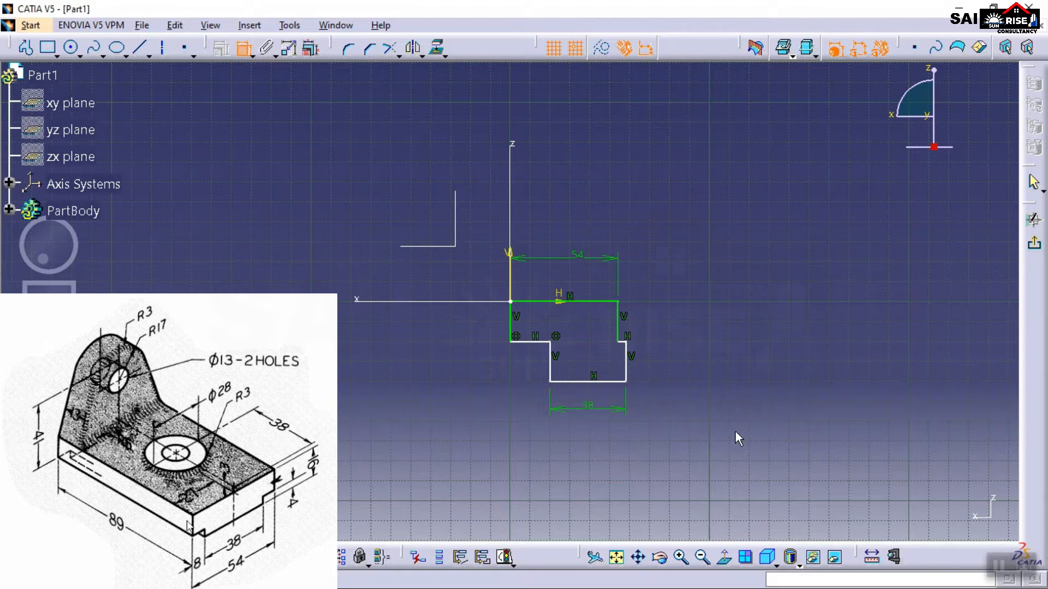
- Delete the bottom edge's dimension, and undo both the deletion and its last value change
click(590, 408)
key(Delete)
key(ctrl+z)
key(ctrl+z)
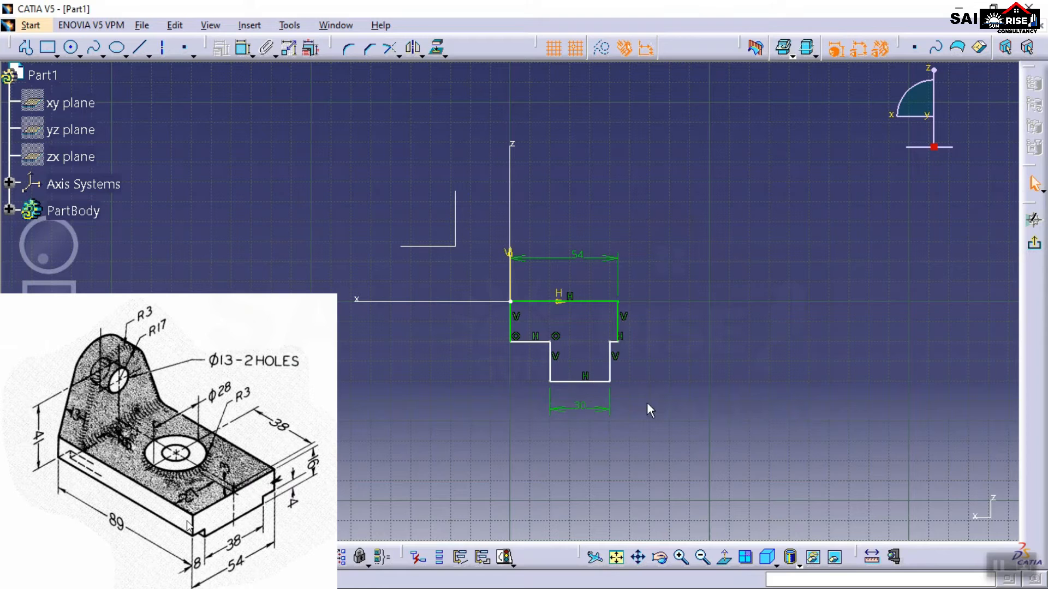
- Dimension the horizontal offset between the two right vertical edges of the profile and set it to 8 mm
click(243, 48)
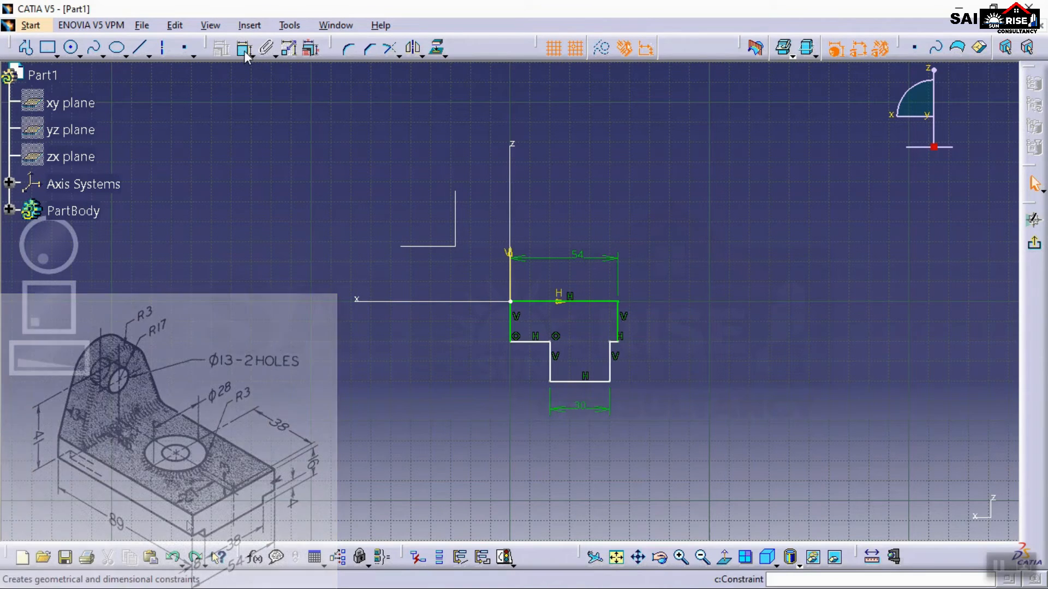
click(611, 363)
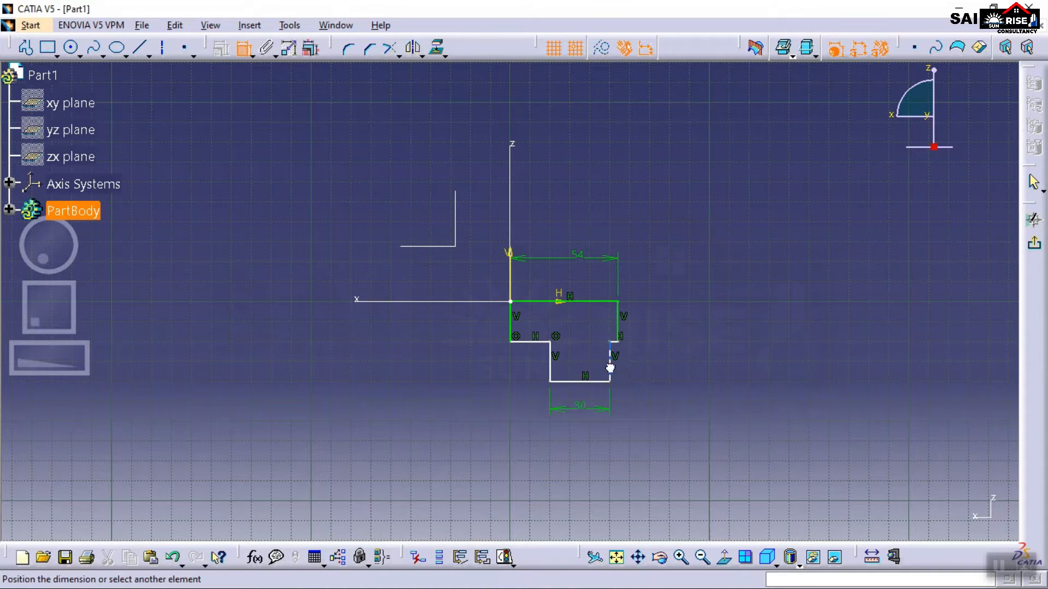
click(622, 328)
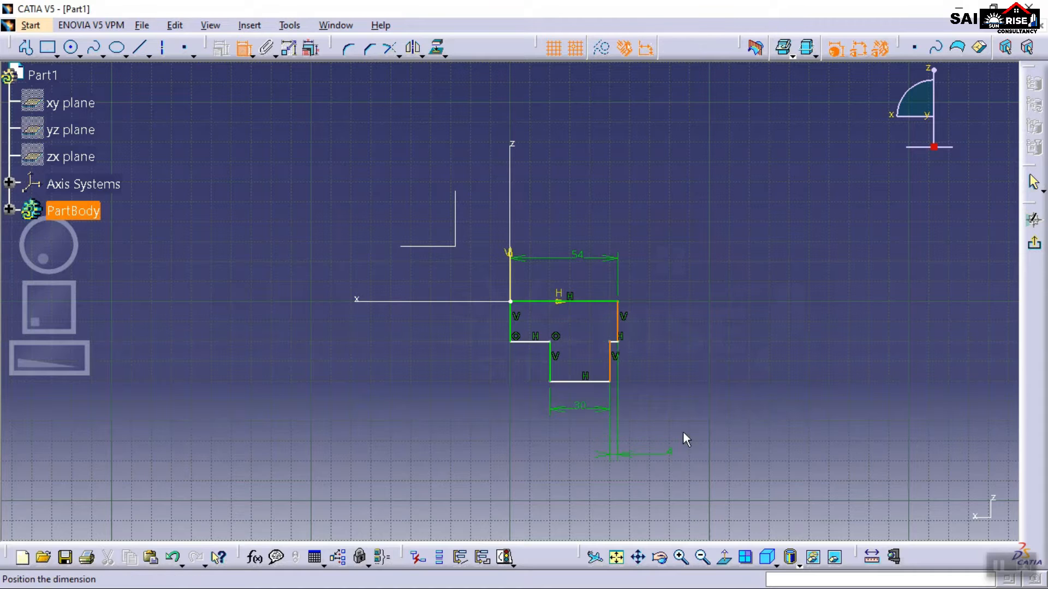
click(667, 444)
double_click(668, 445)
text(8)
key(Return)
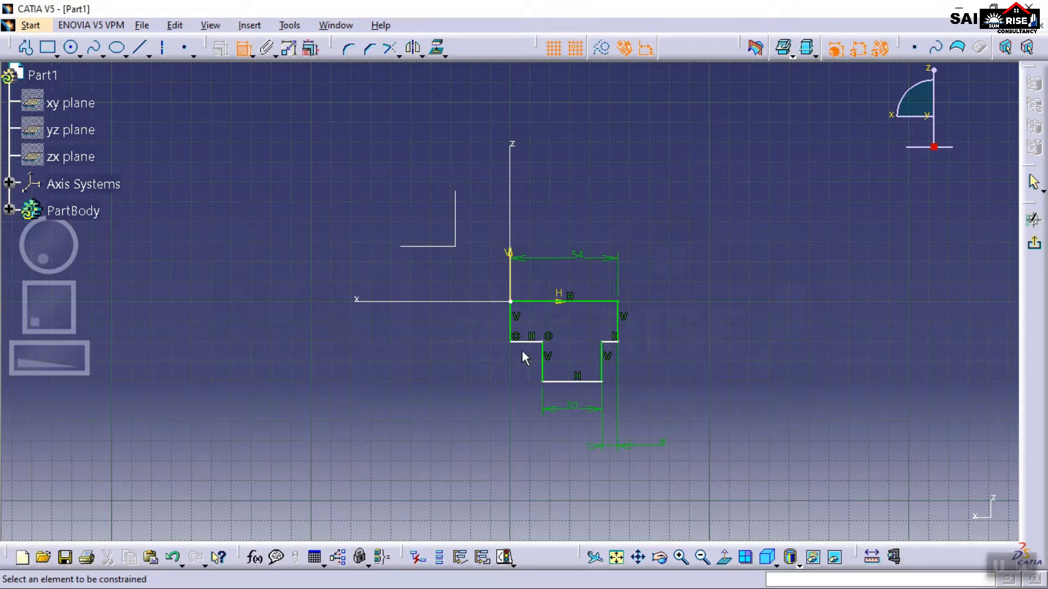
- Try to dimension the offset between the two left vertical edges of the profile, and delete that dimension
click(511, 327)
click(542, 371)
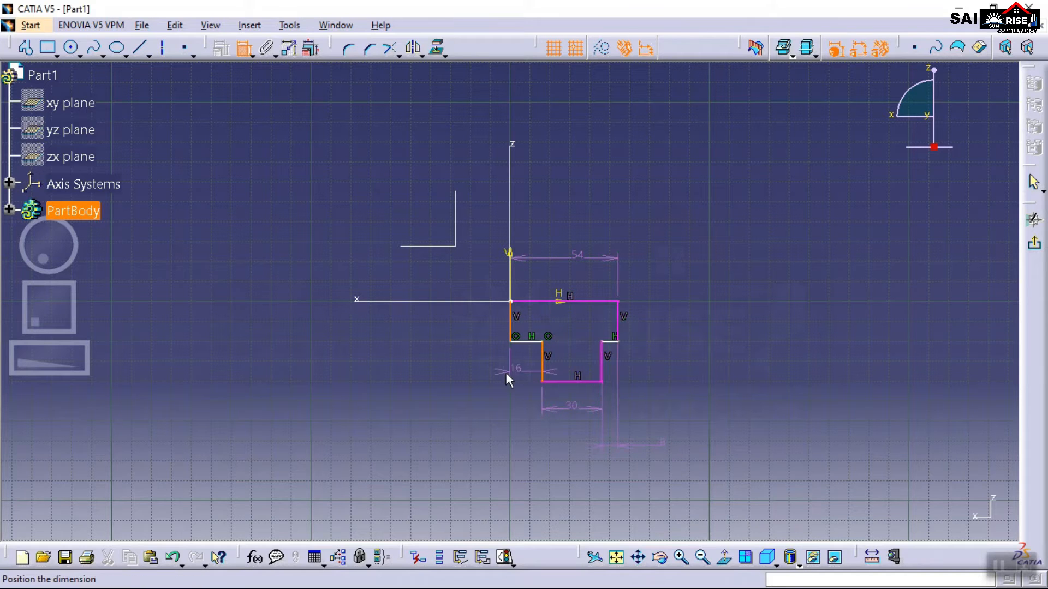
click(464, 398)
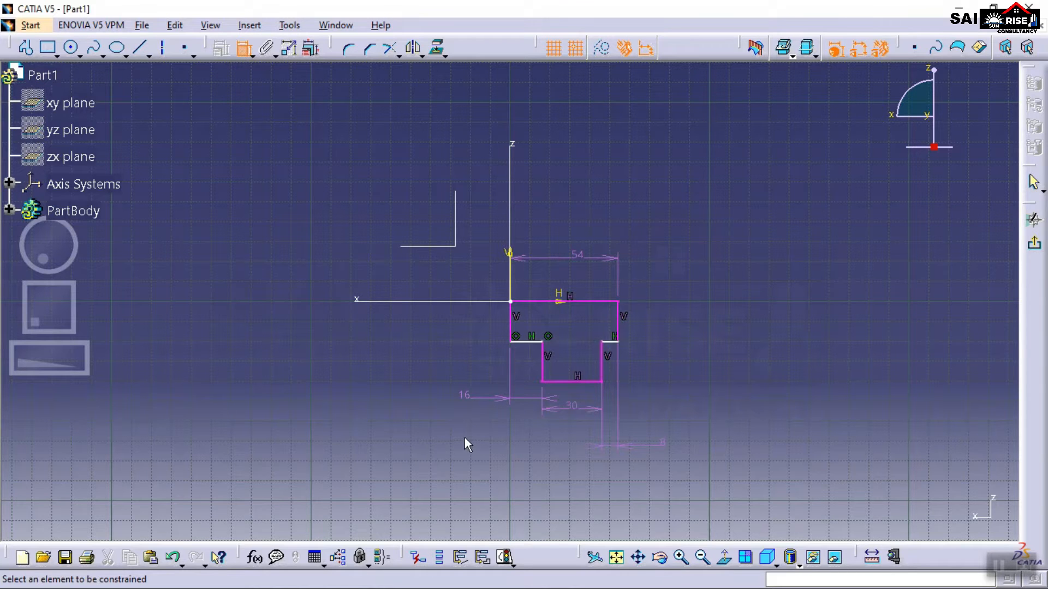
right_click(467, 397)
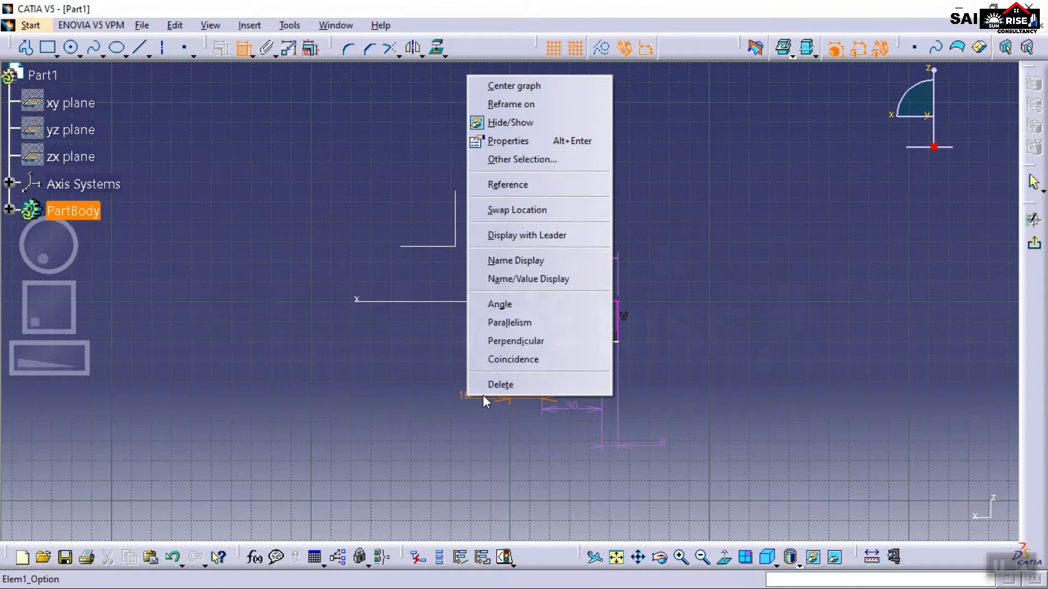
click(499, 385)
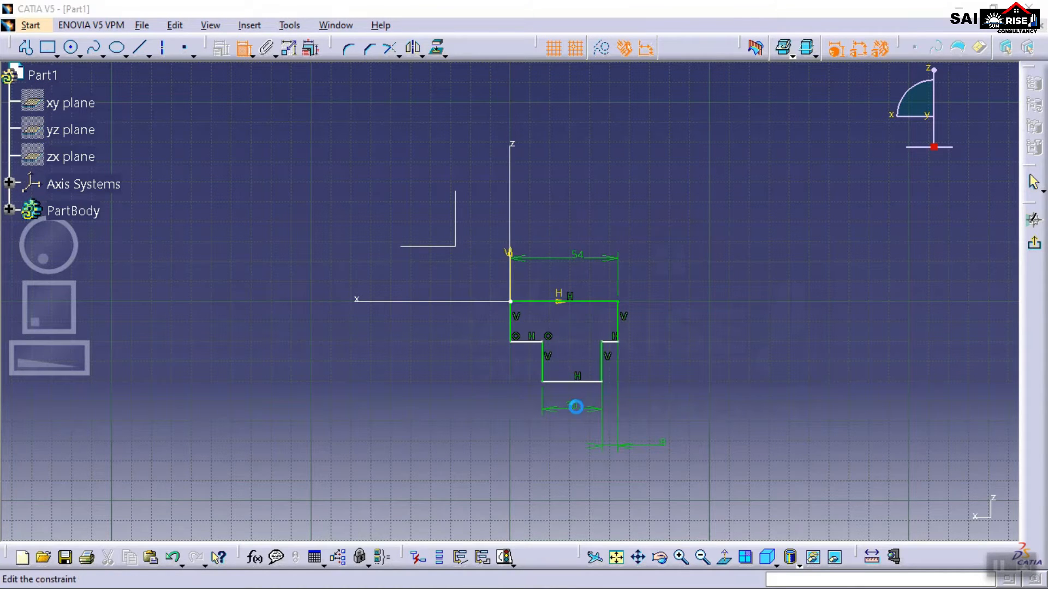
- Set the length of the profile's bottom edge to 38 mm
double_click(577, 410)
text(38)
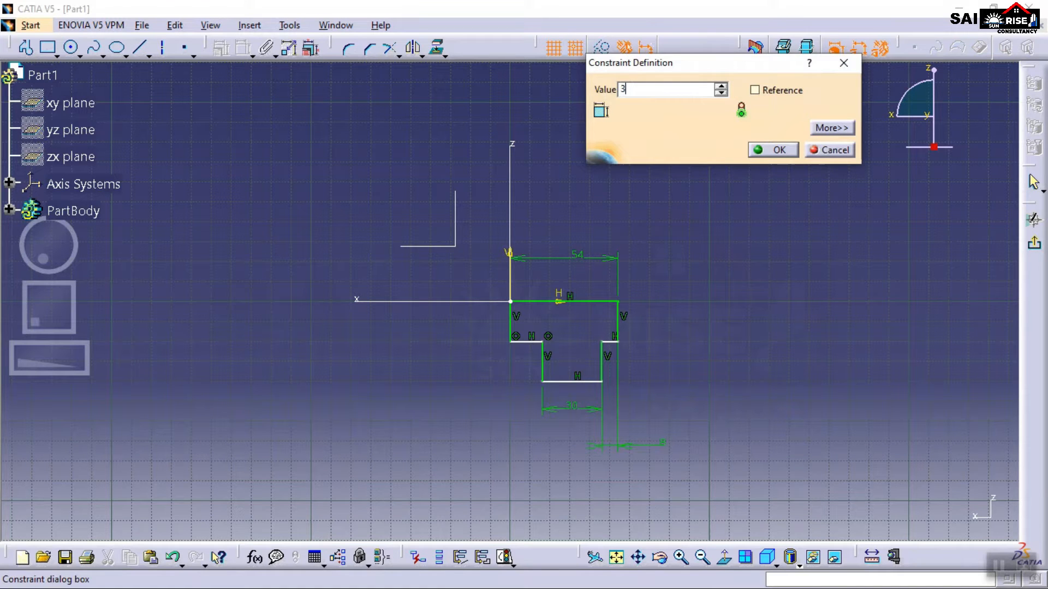
key(Return)
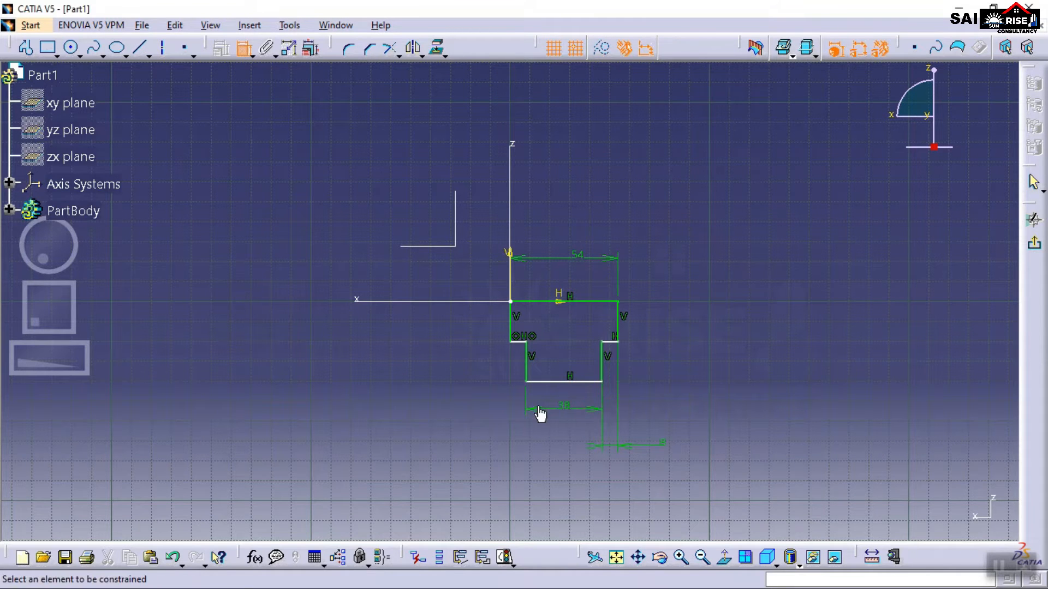
- Dimension the step height between the bottom edge and the left shoulder edge, and set it to 4 mm
click(549, 382)
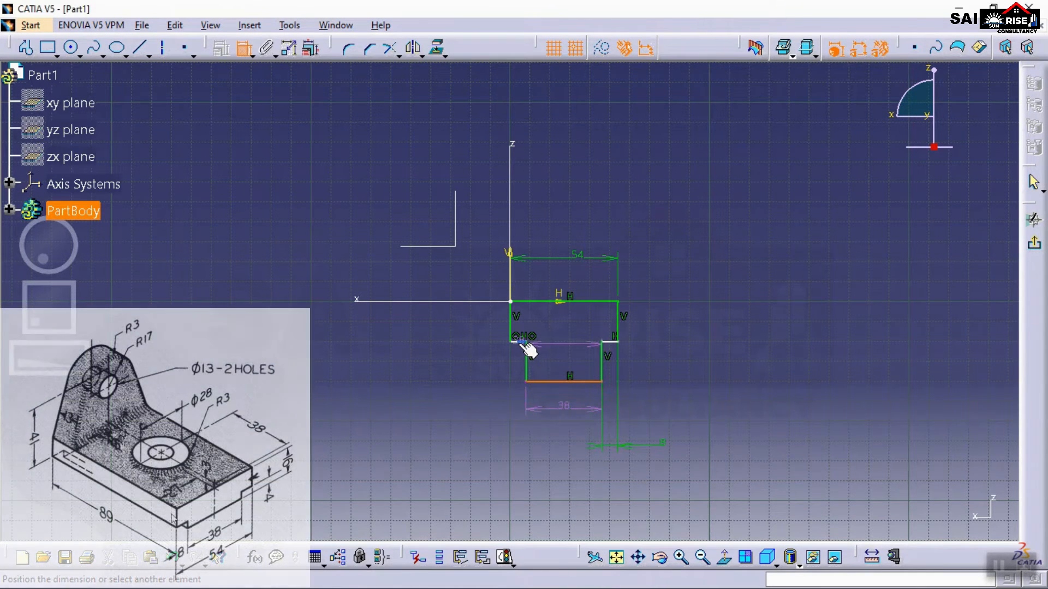
click(518, 341)
click(411, 357)
click(408, 320)
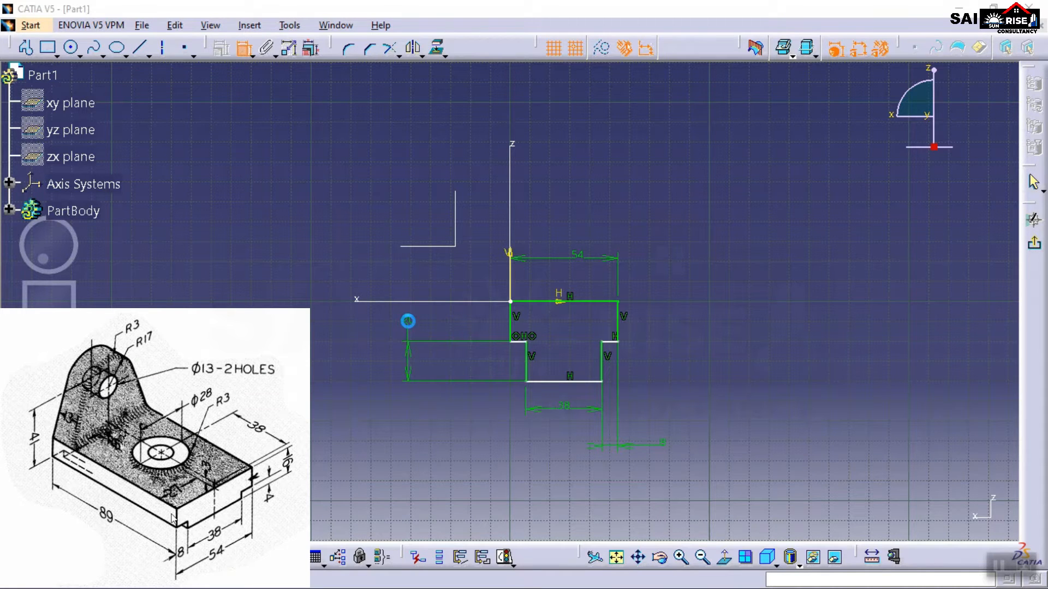
double_click(408, 320)
text(4)
key(Return)
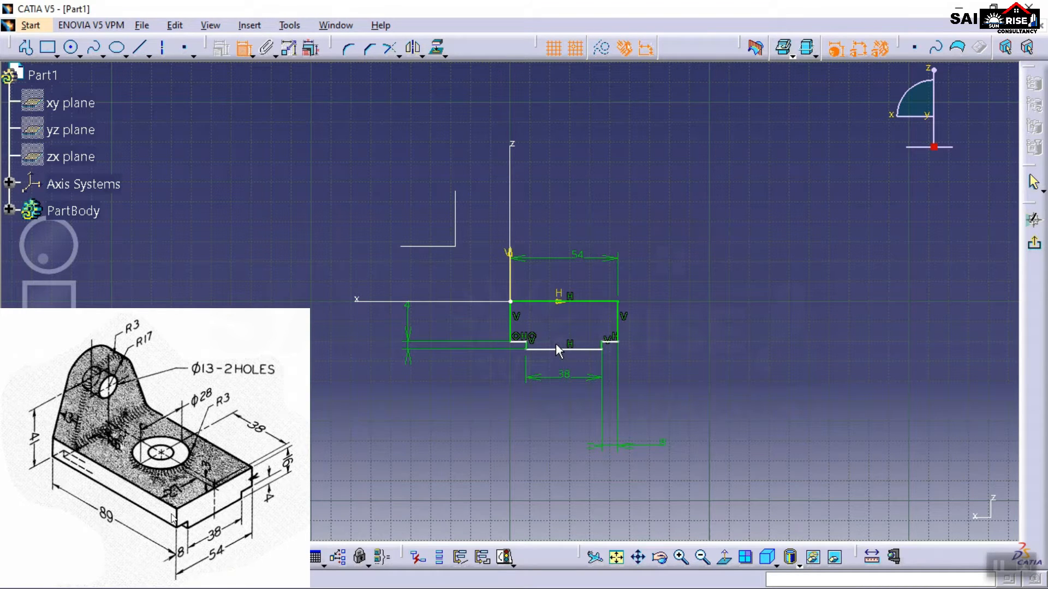
- Exit the base profile sketch and reopen it for editing
click(1037, 245)
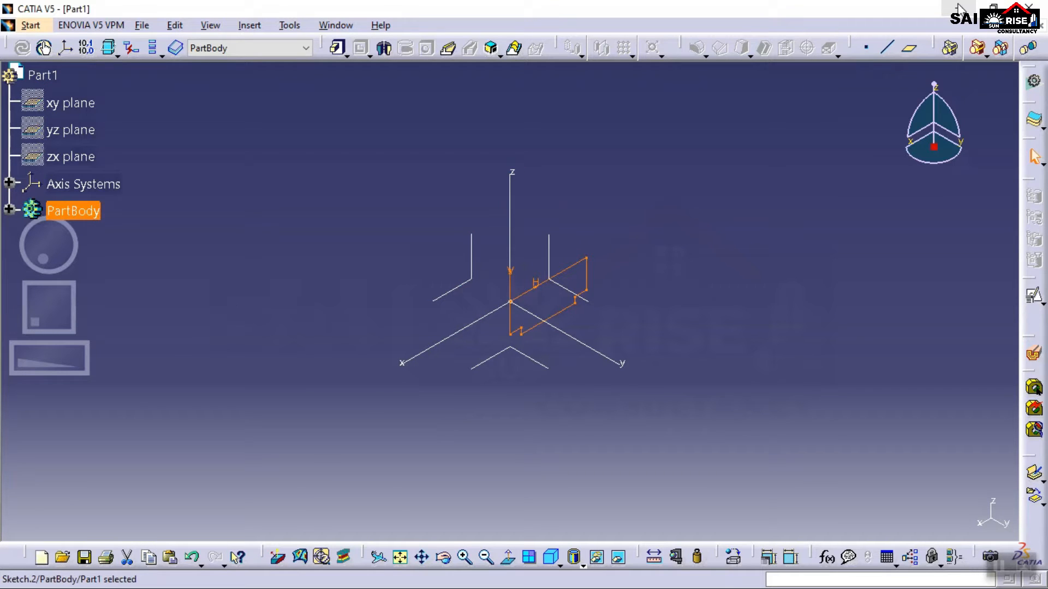
click(959, 8)
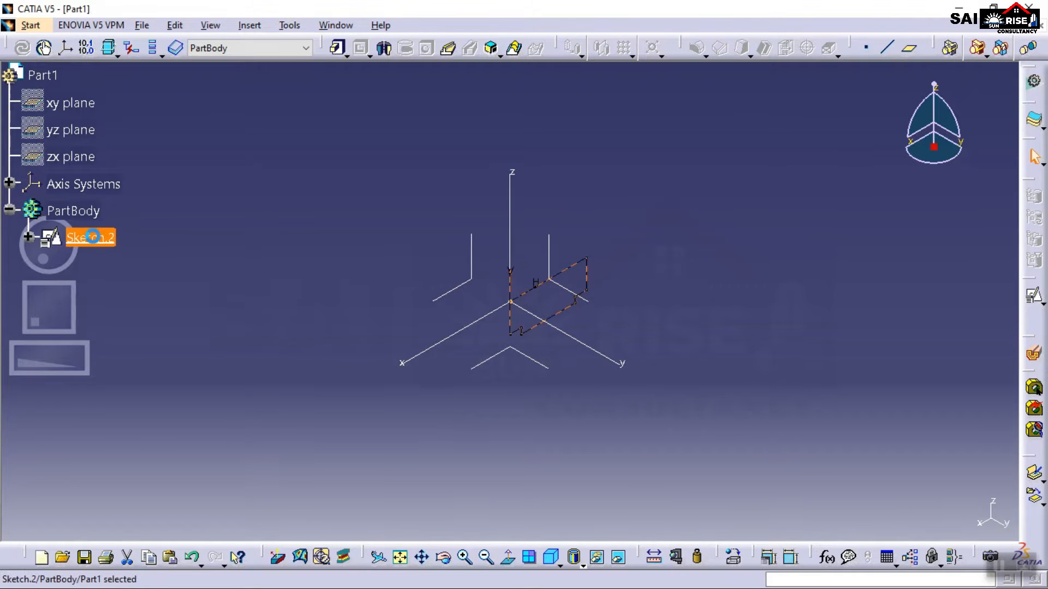
double_click(93, 237)
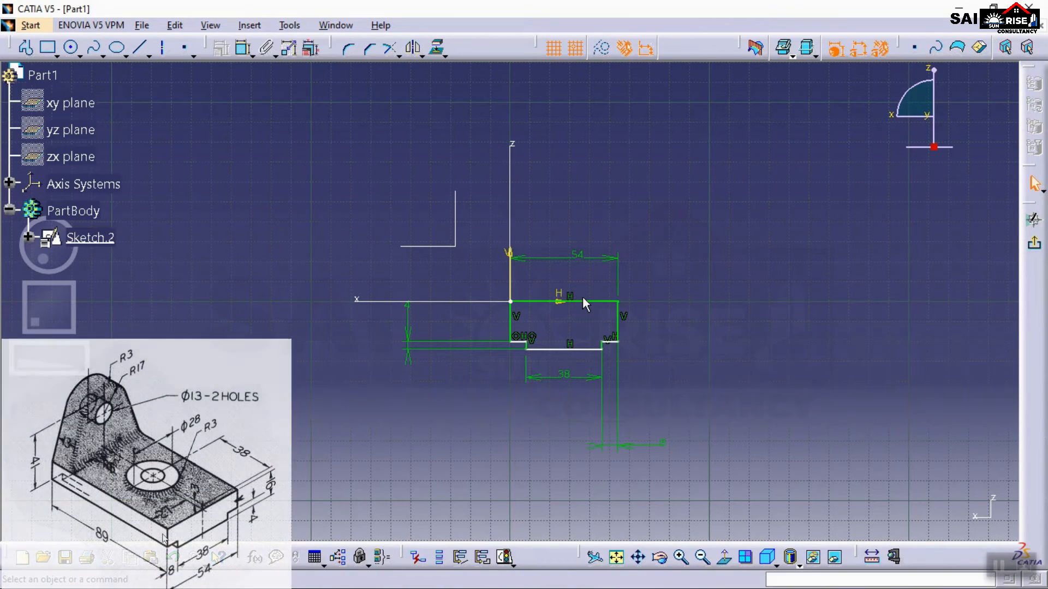
- Dimension the overall height between the profile's top and bottom edges, and set it to 16 mm
click(592, 304)
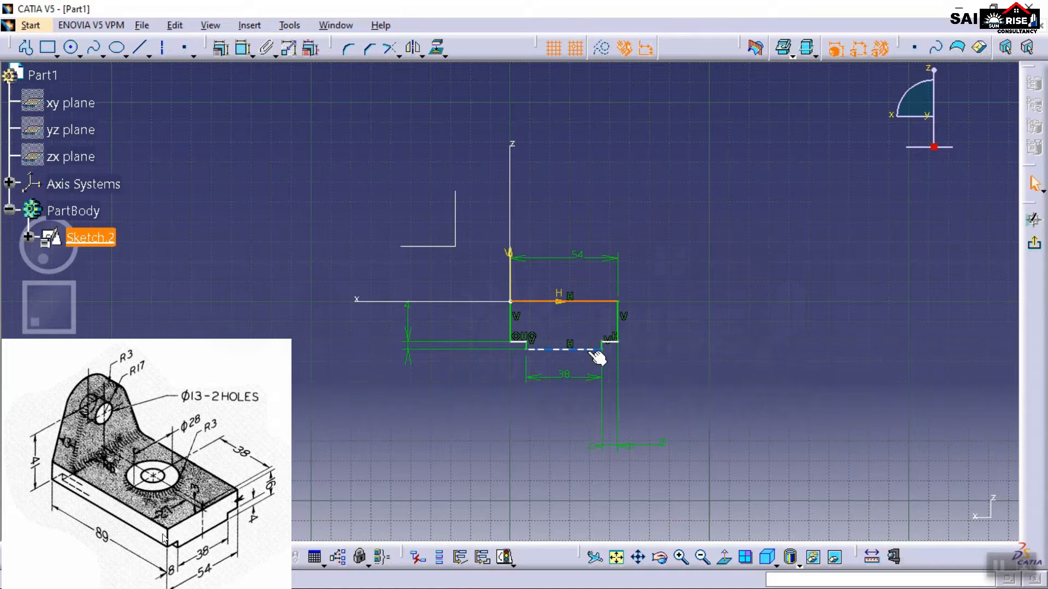
click(251, 53)
click(589, 349)
click(705, 273)
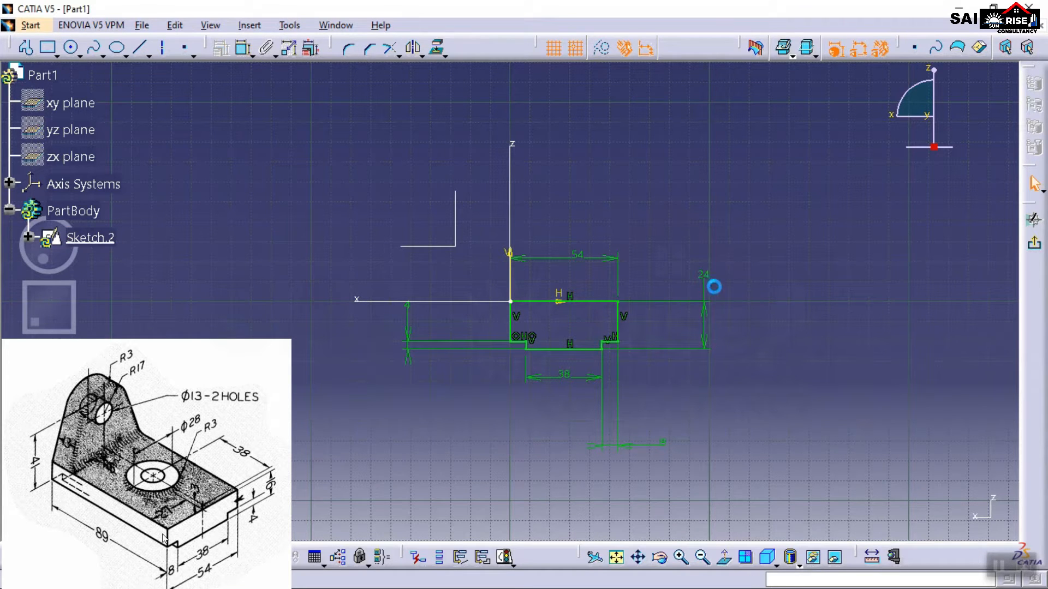
text(16)
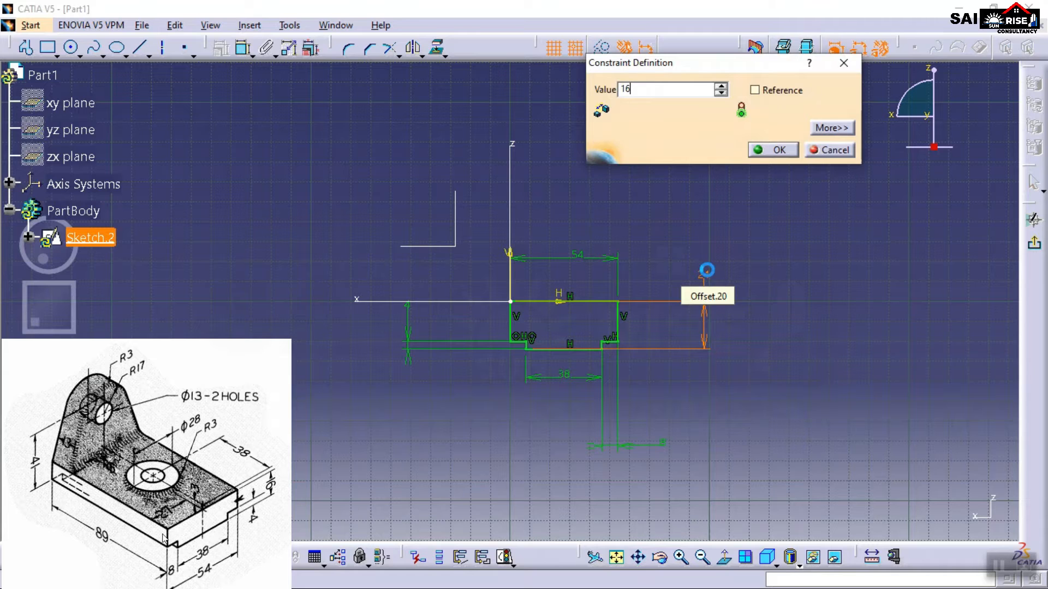
key(Return)
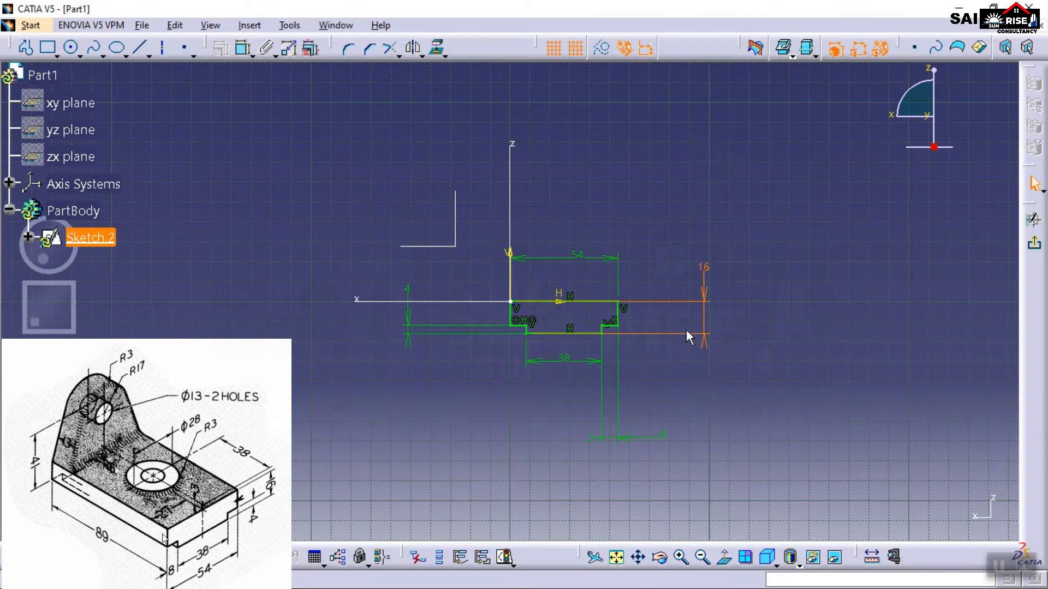
click(795, 376)
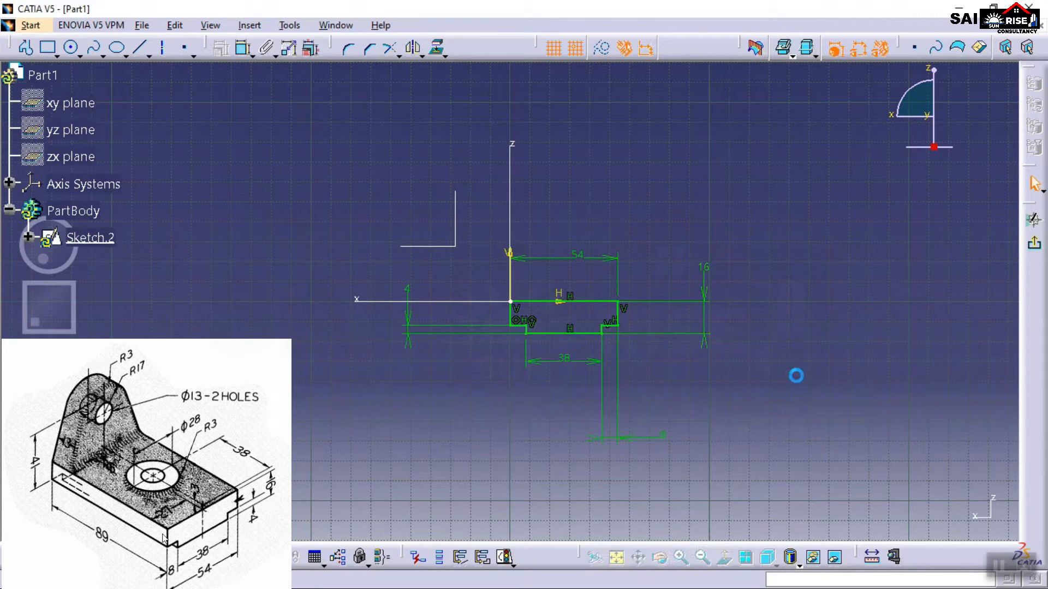
- Exit the sketch and extrude the stepped base profile as a pad 89 mm long
click(1032, 221)
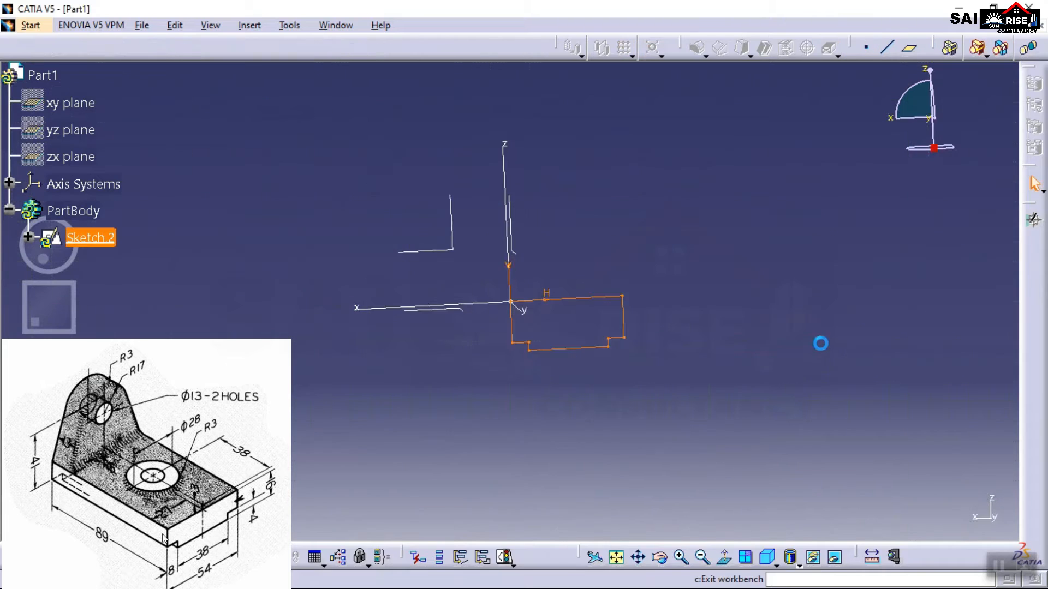
click(338, 50)
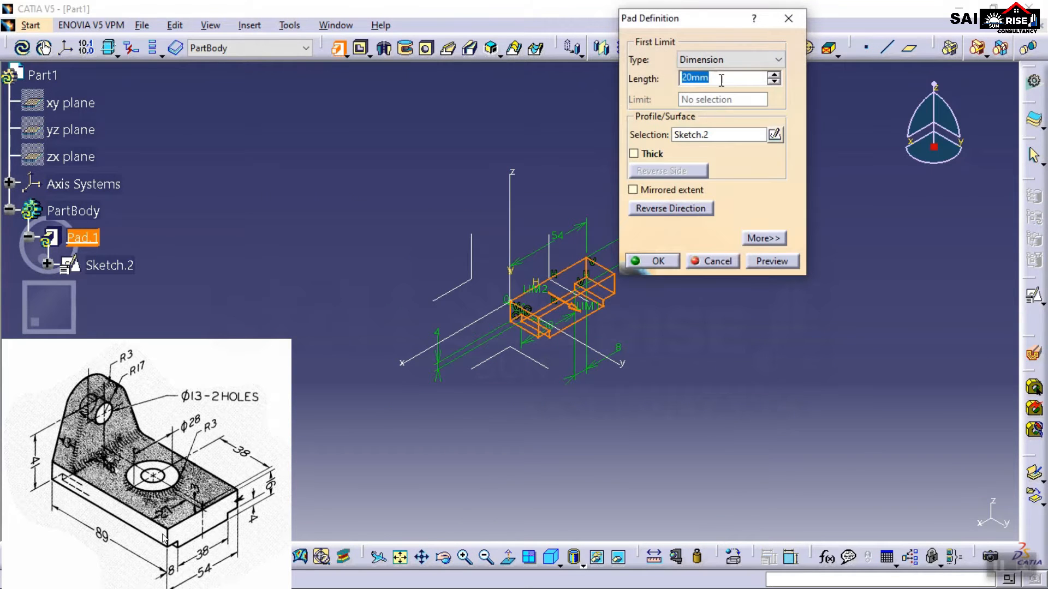
text(89)
click(773, 263)
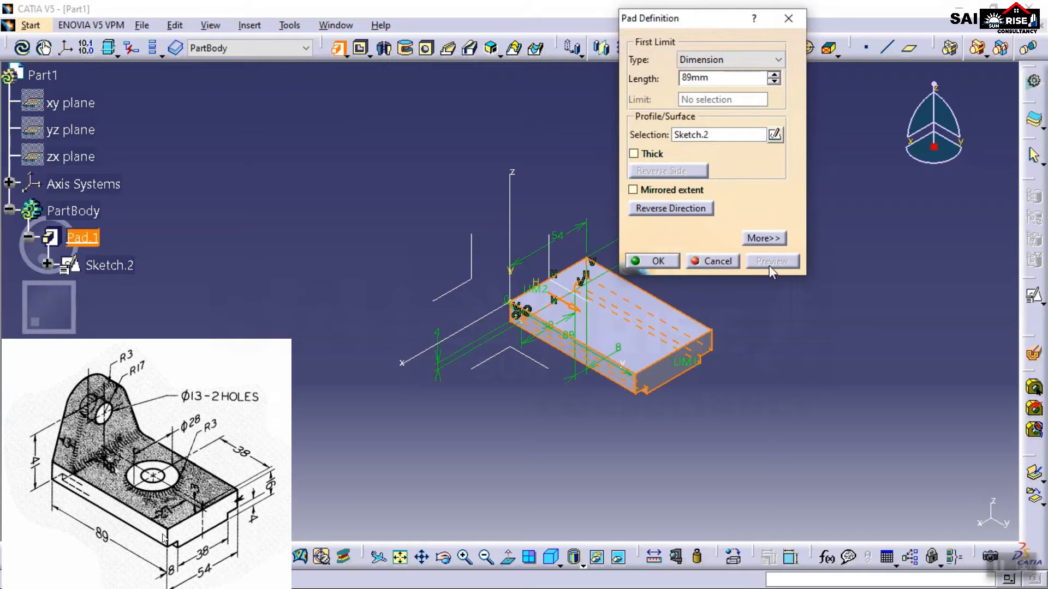
click(641, 264)
- Start a new sketch on the pad's stepped end face at the origin
middle_drag(679, 397, 621, 438)
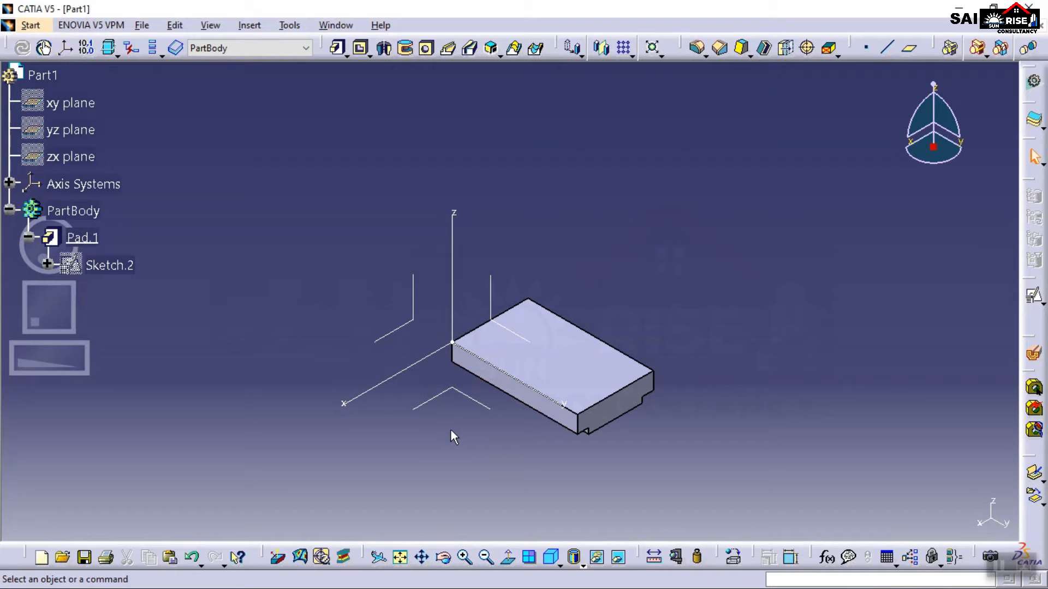
middle_drag(451, 429, 744, 318)
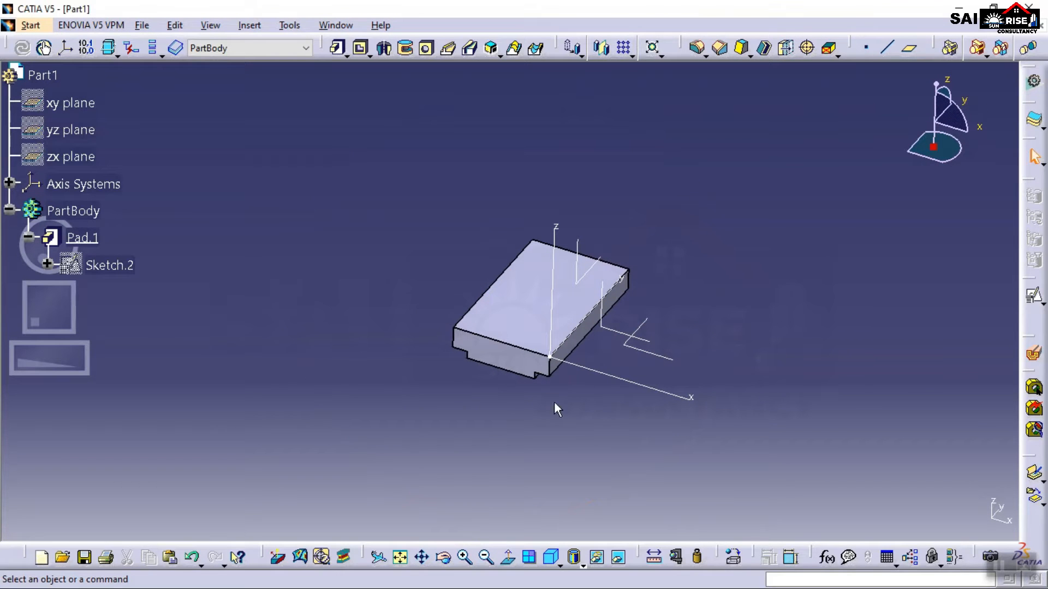
double_click(508, 355)
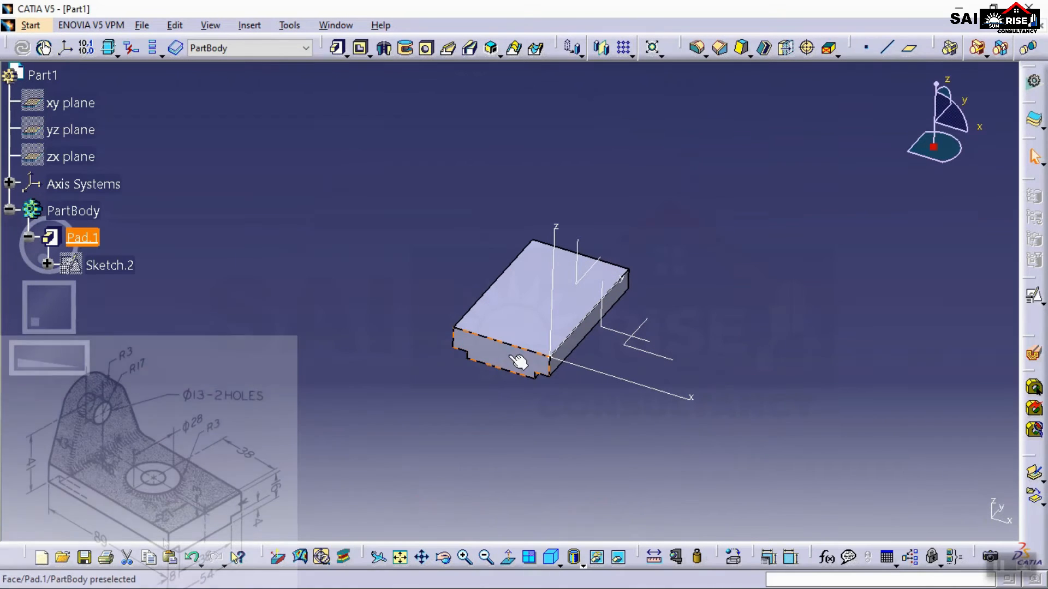
click(1032, 297)
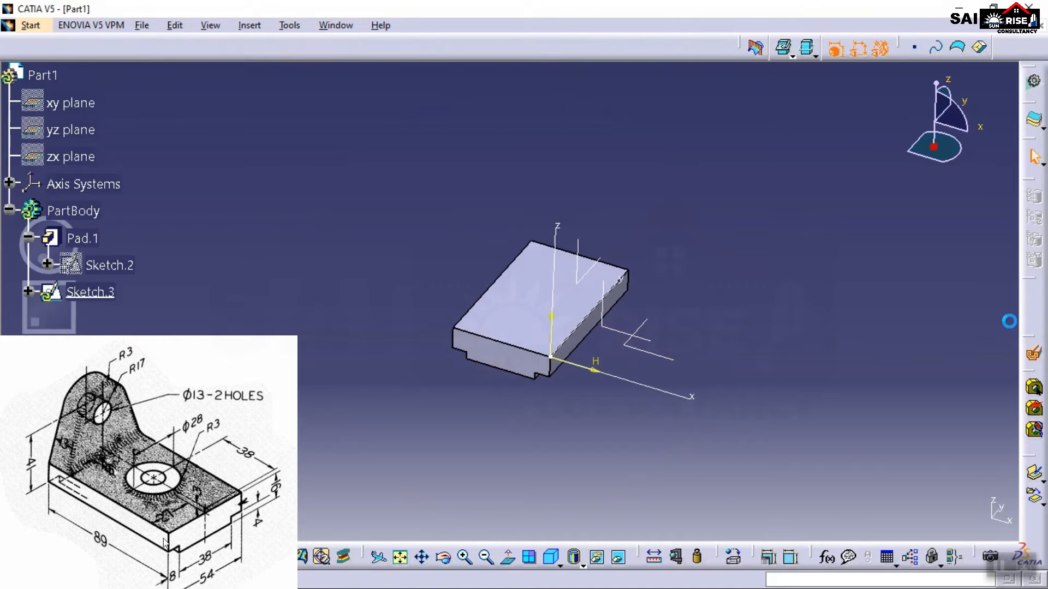
mouse_move(471, 414)
middle_down()
mouse_move(491, 322)
mouse_move(516, 360)
middle_up()
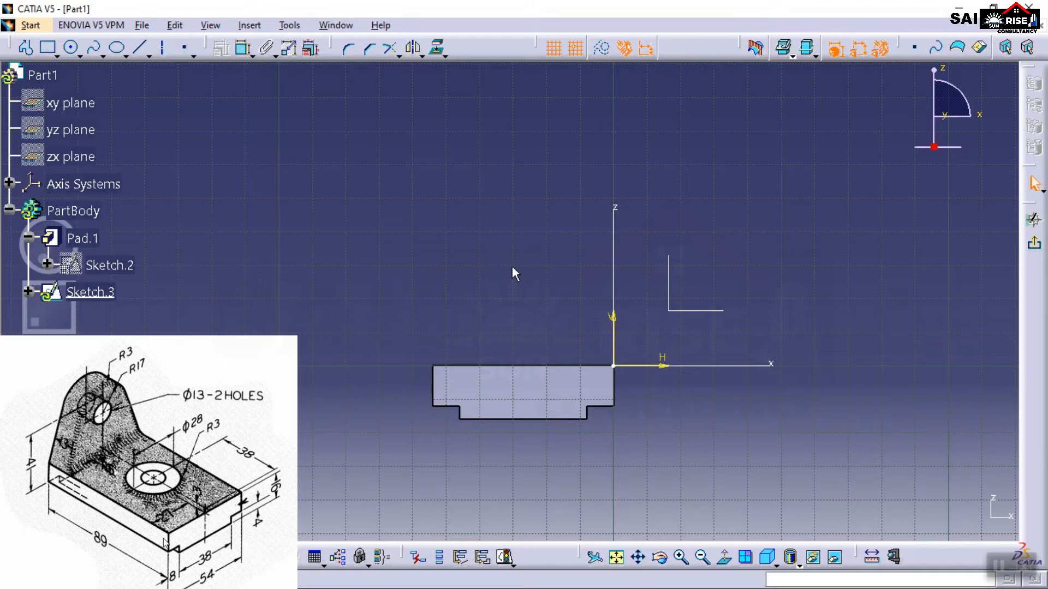
click(140, 49)
click(613, 364)
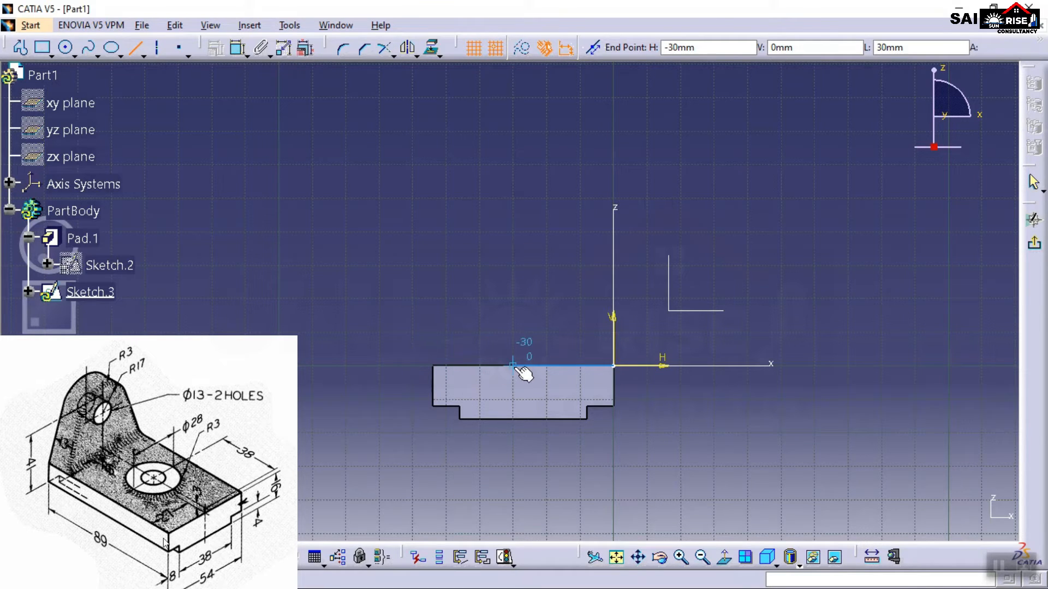
text(27)
key(Tab)
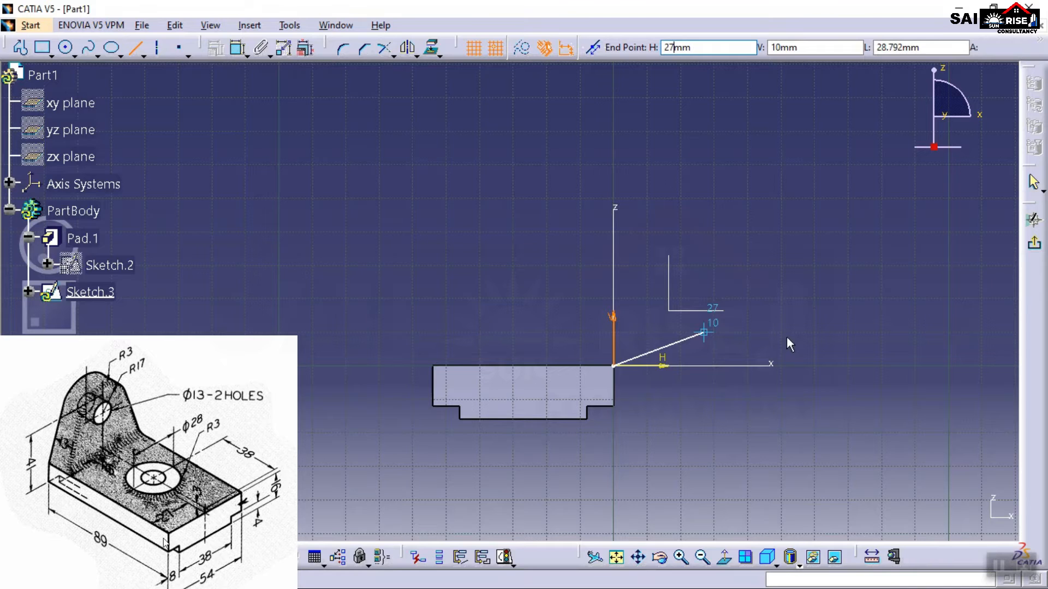
key(Escape)
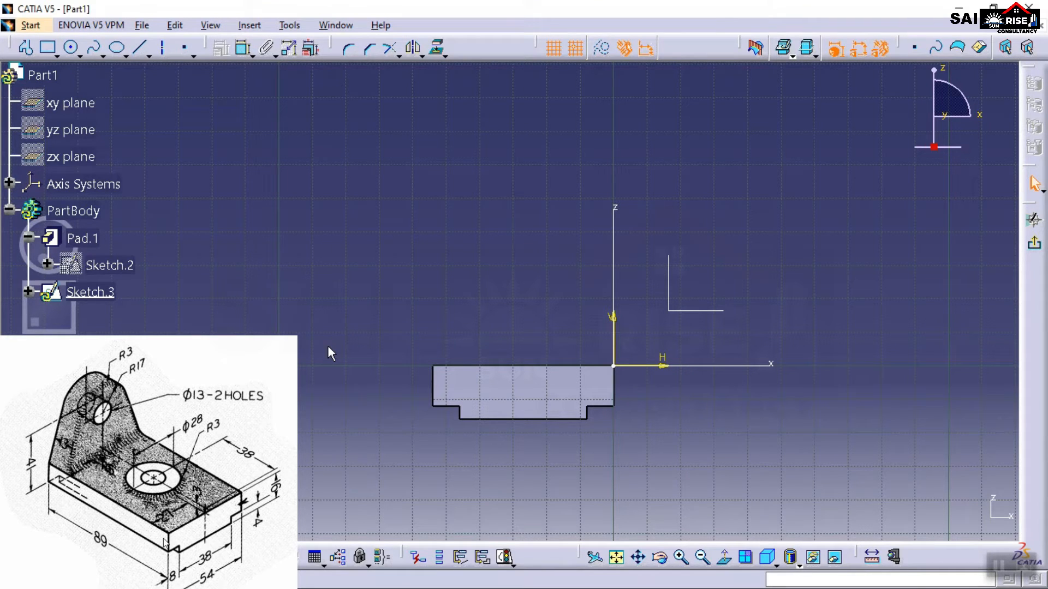
- Draw a horizontal line from the origin along the block's top edge, and set its length to 27 mm
click(143, 48)
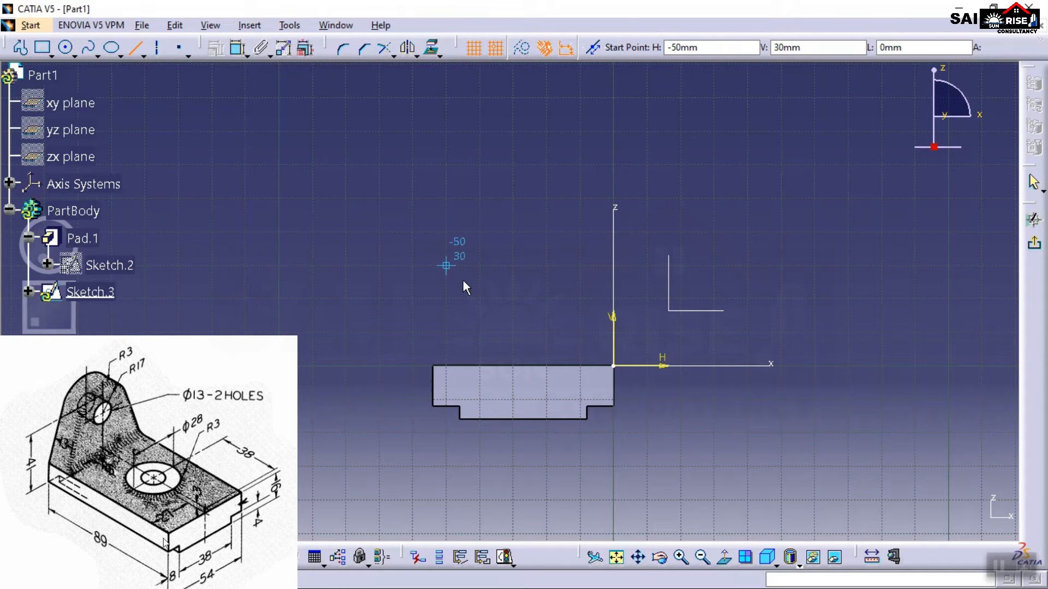
click(613, 366)
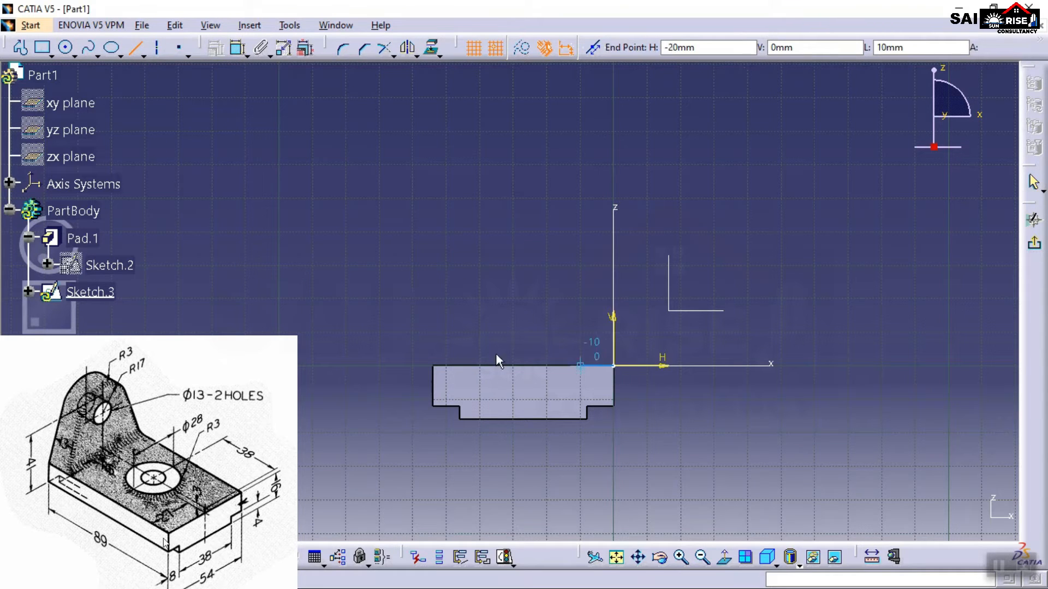
click(346, 365)
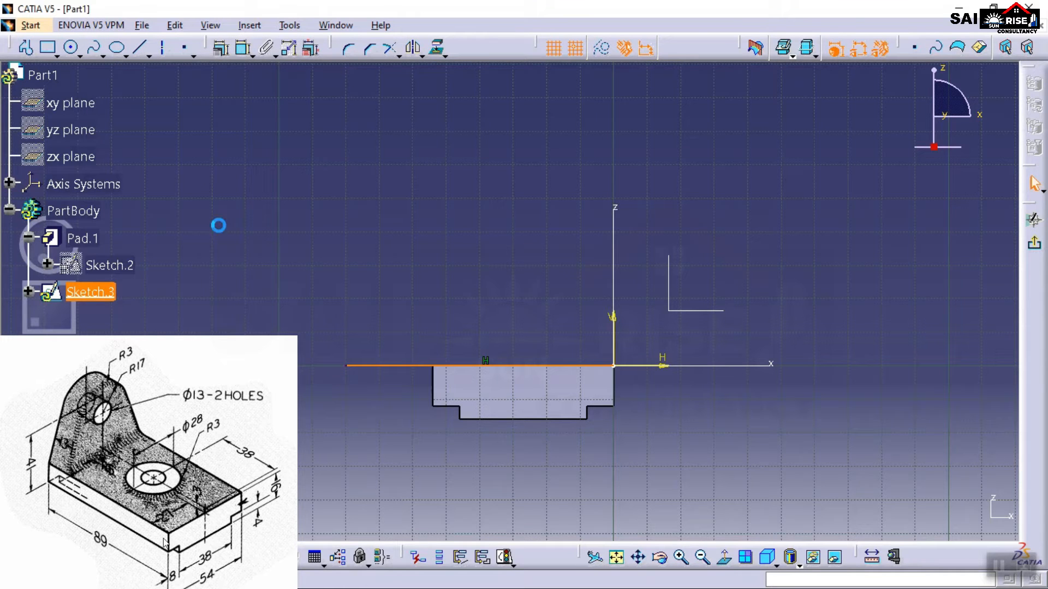
click(391, 366)
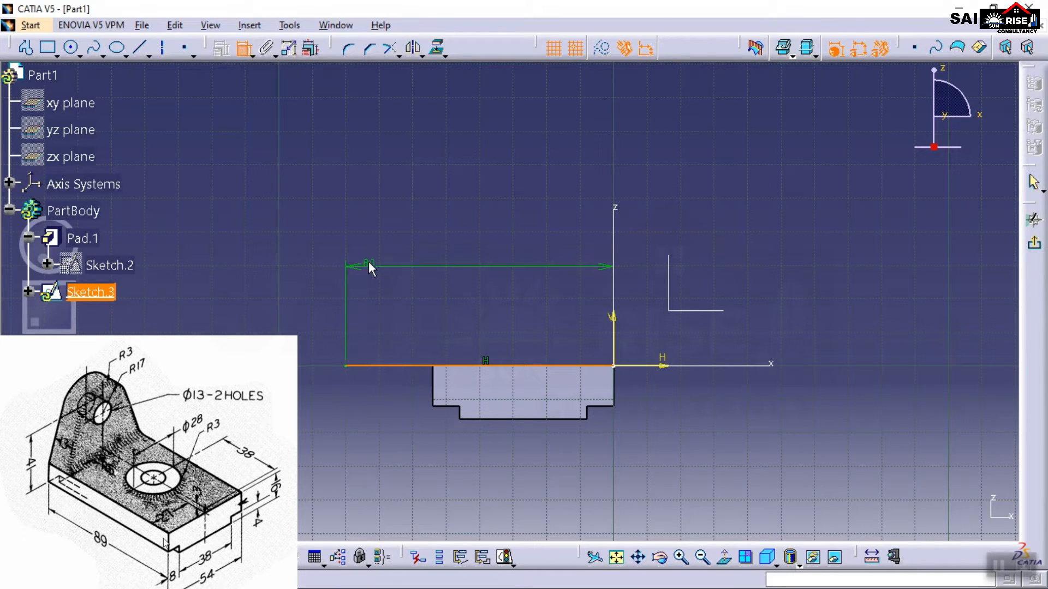
double_click(463, 278)
text(27)
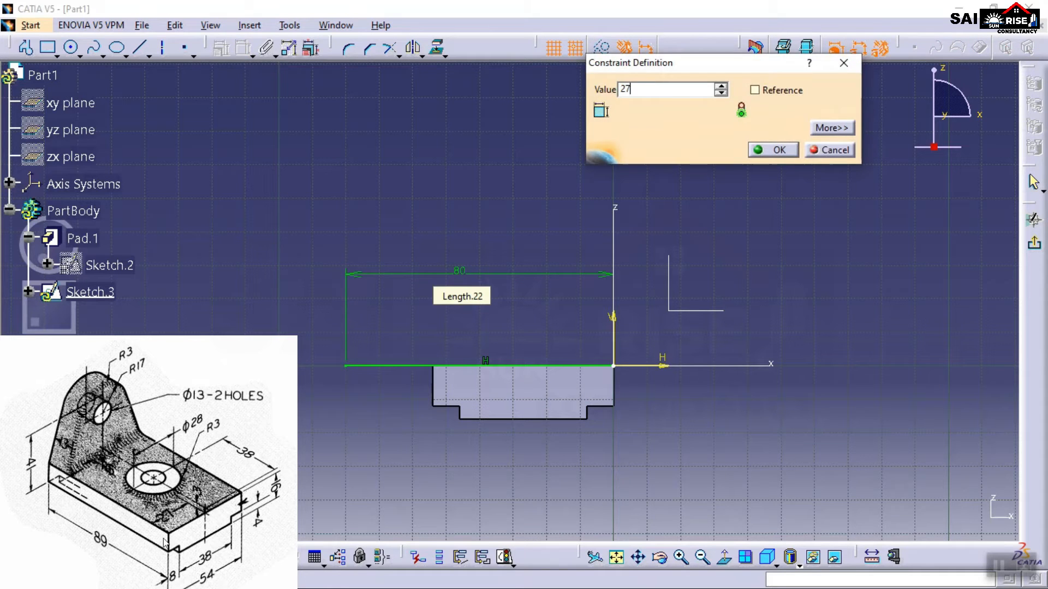
key(Return)
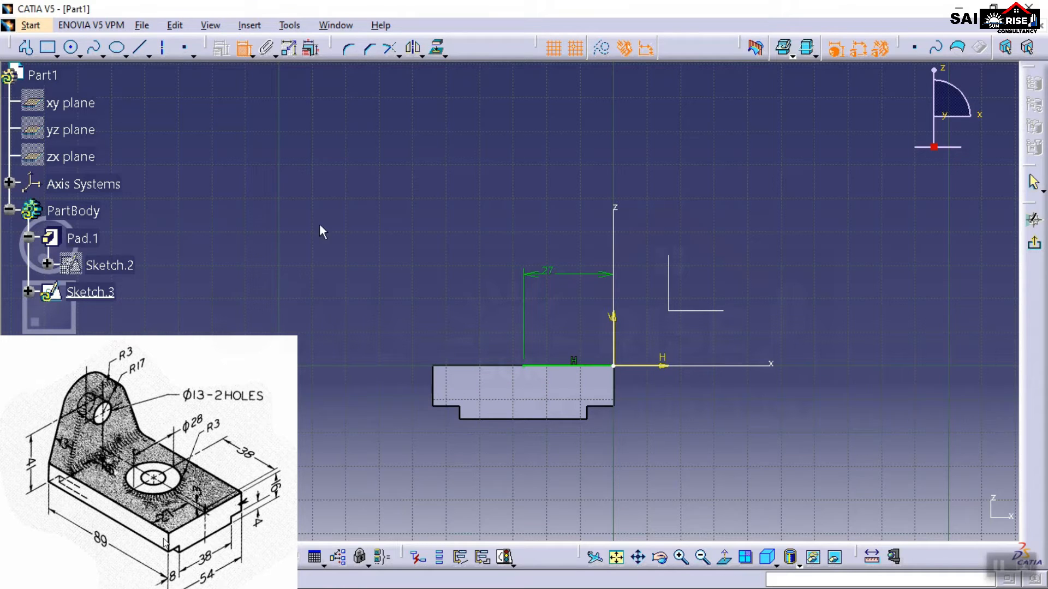
- Draw a vertical line upward from the free end of the 27 mm line, and set its length to 29 mm
click(140, 48)
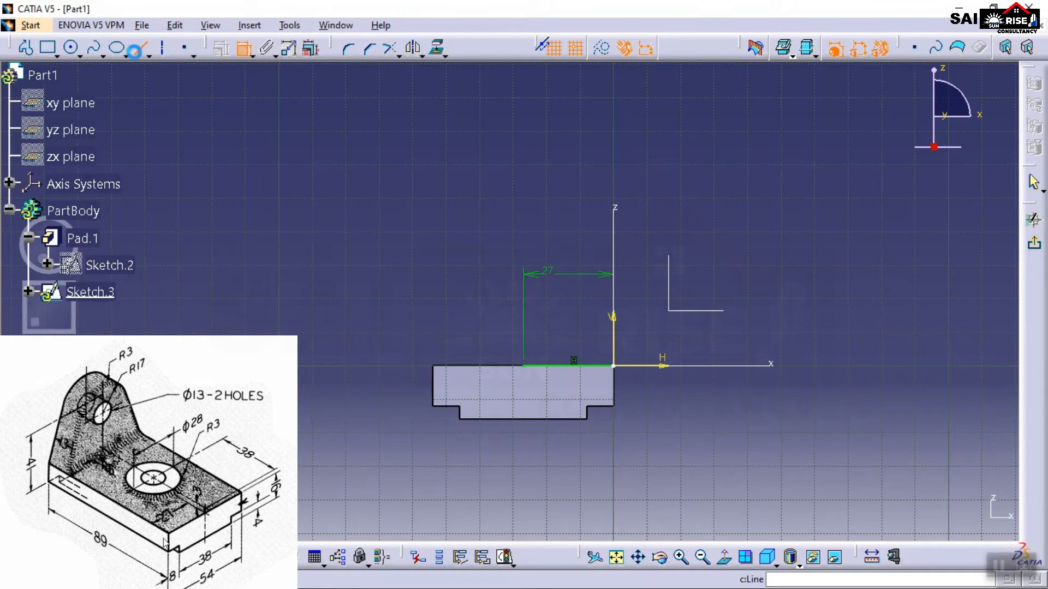
click(524, 366)
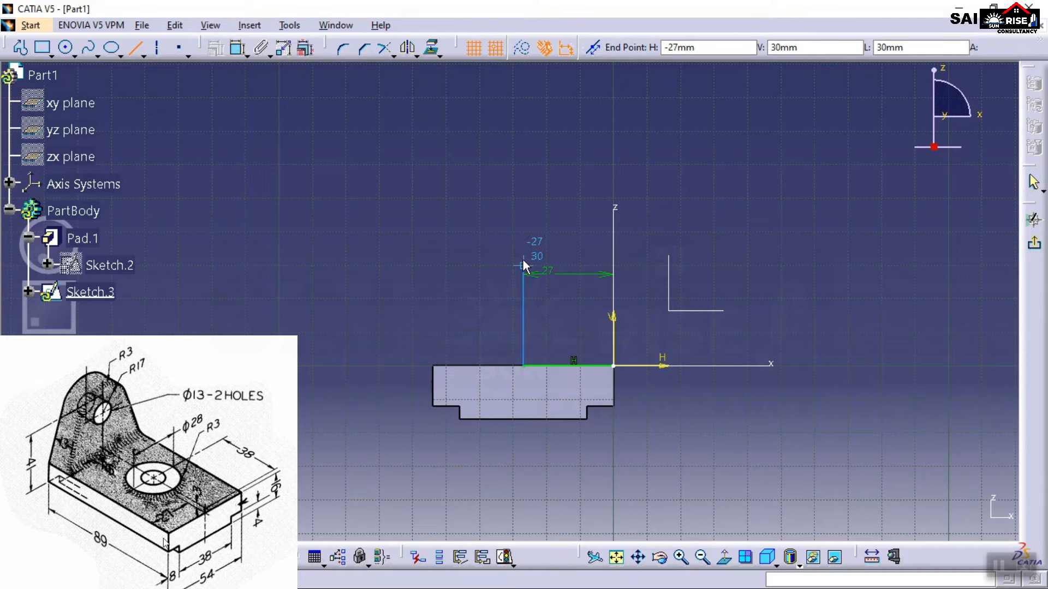
text(29)
click(517, 199)
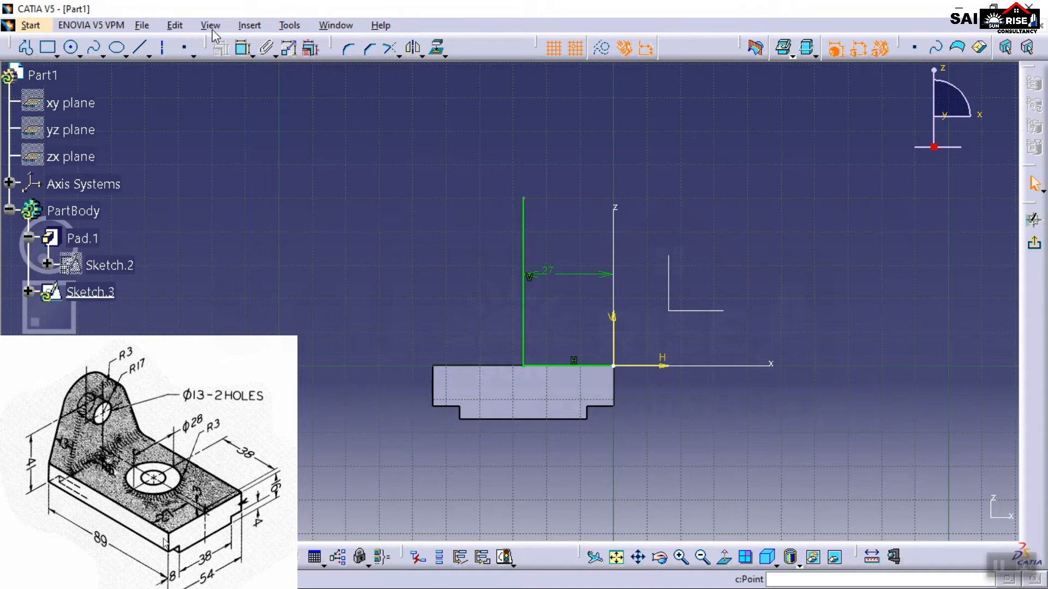
click(244, 49)
click(523, 252)
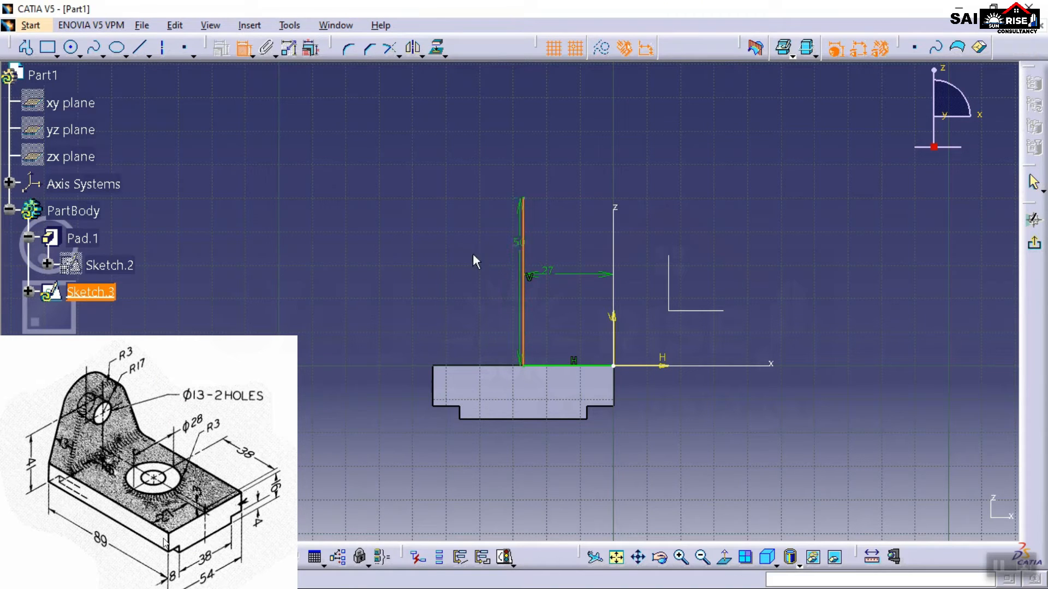
click(427, 283)
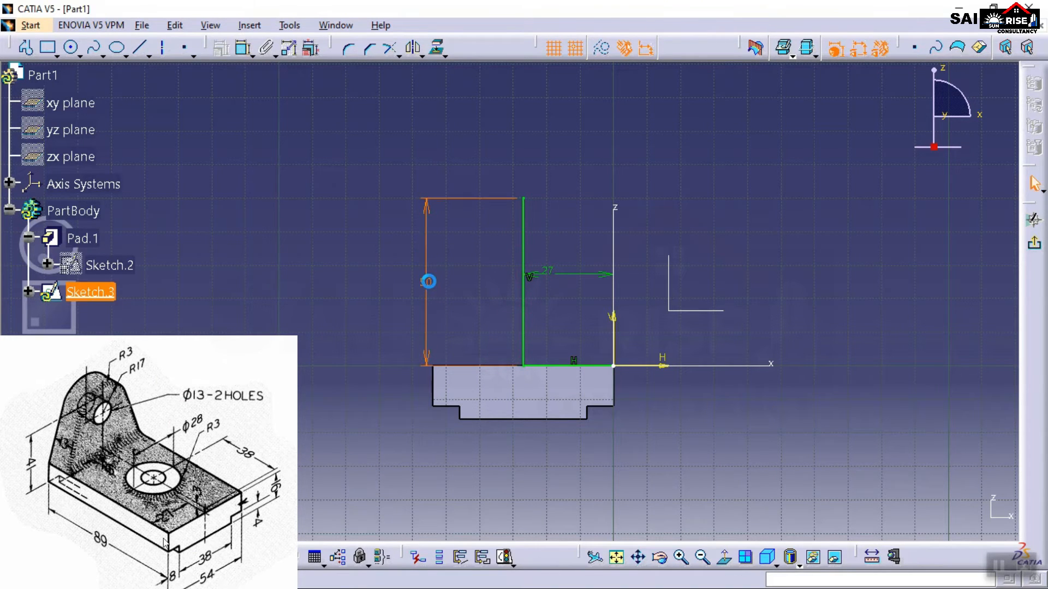
double_click(428, 284)
text(29)
key(Return)
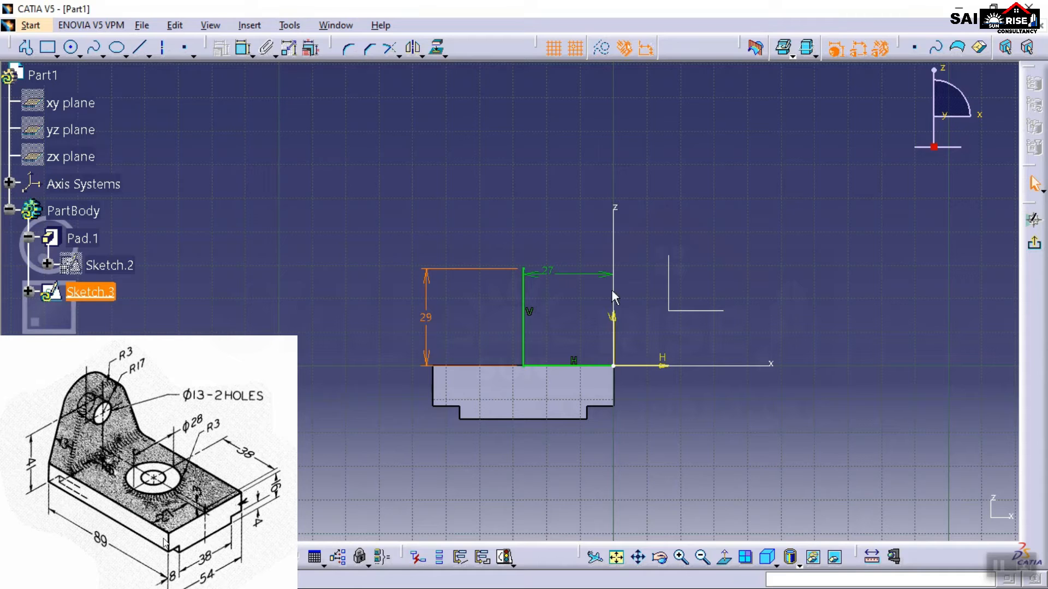
click(283, 302)
- Draw a circle centred on the upper end of the vertical line, and set its diameter to 34 mm
click(66, 48)
click(523, 269)
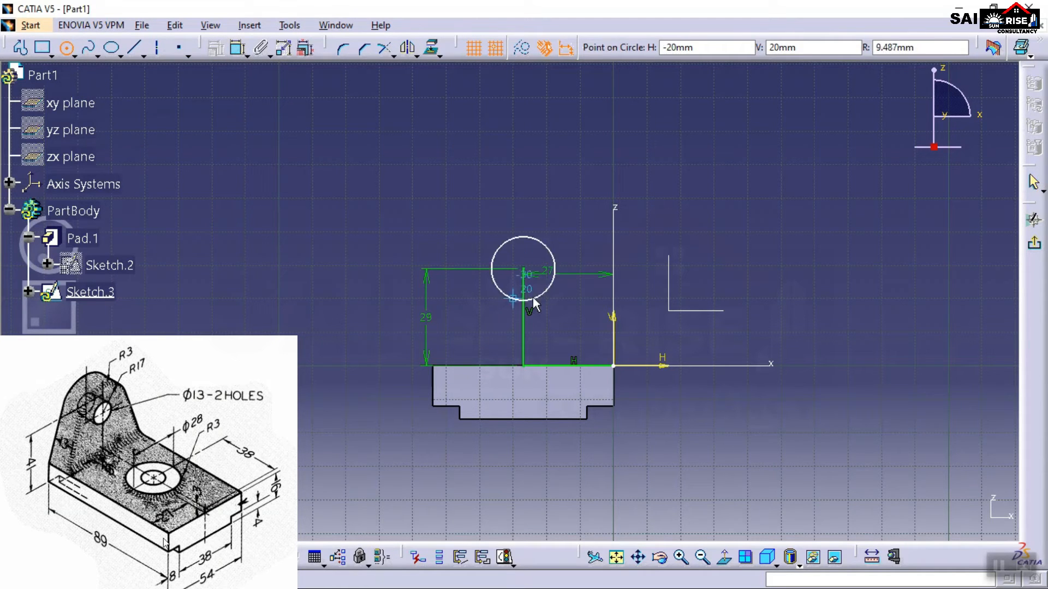
click(558, 319)
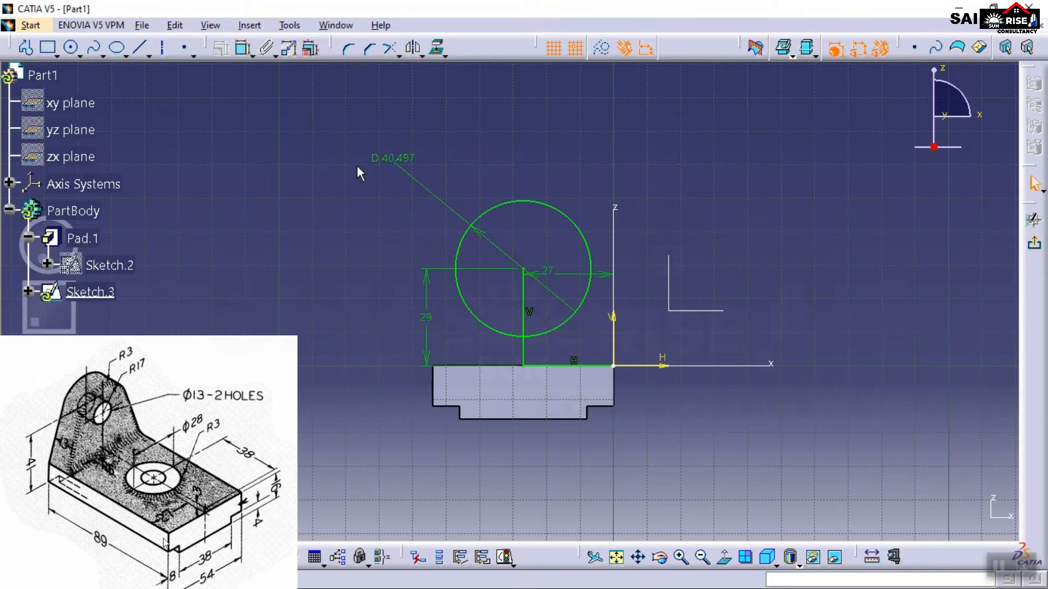
click(392, 156)
double_click(393, 157)
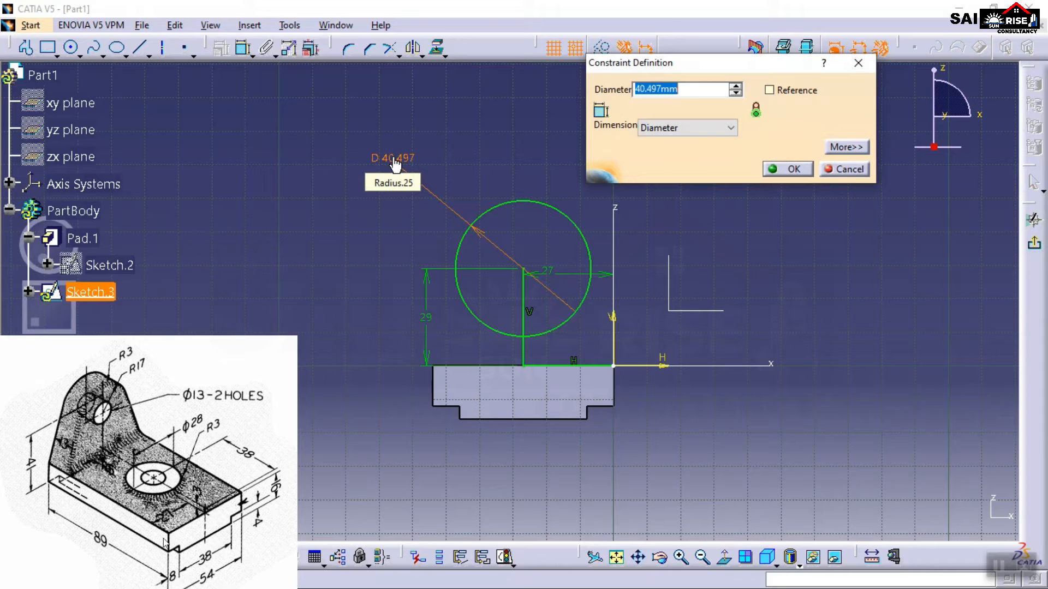
text(34)
key(Return)
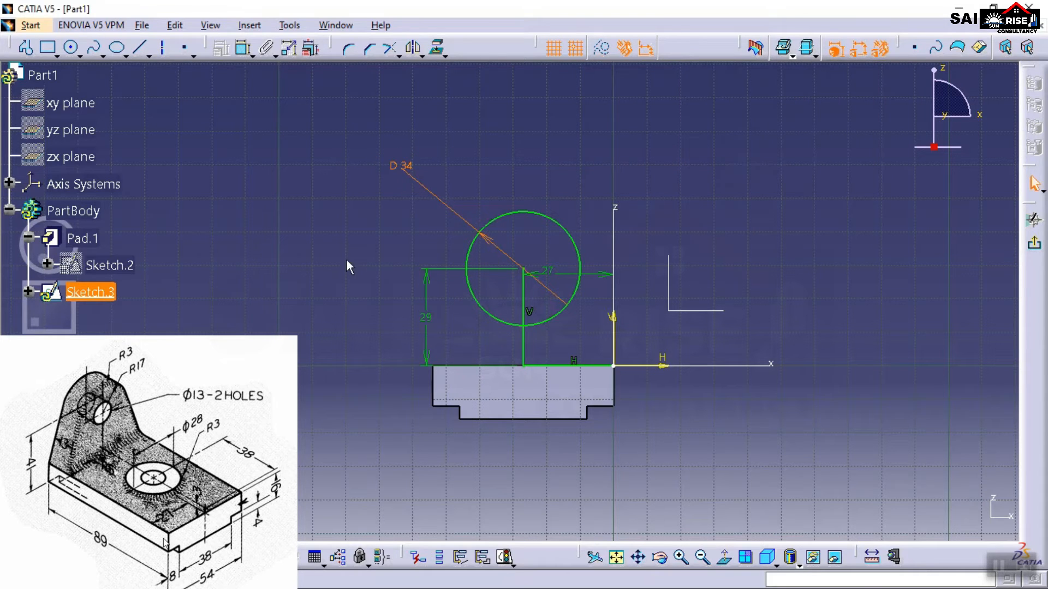
- Delete the vertical and horizontal guide lines that locate the circle's centre
click(524, 345)
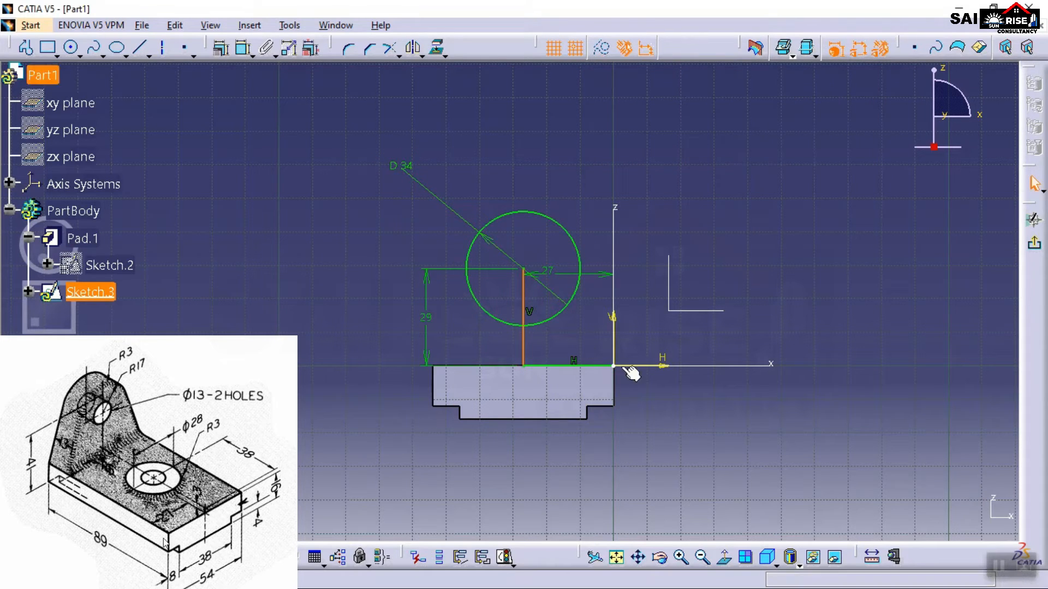
key(Delete)
click(595, 365)
key(Delete)
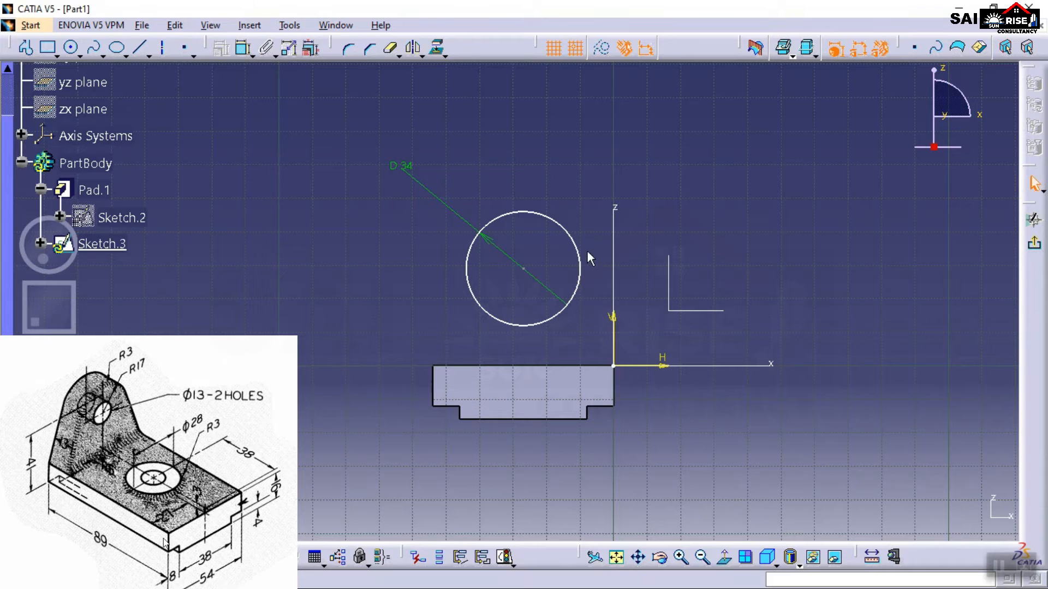
- Draw a slanted line from the origin to the right side of the 34 mm circle, tangent to the circle
click(585, 257)
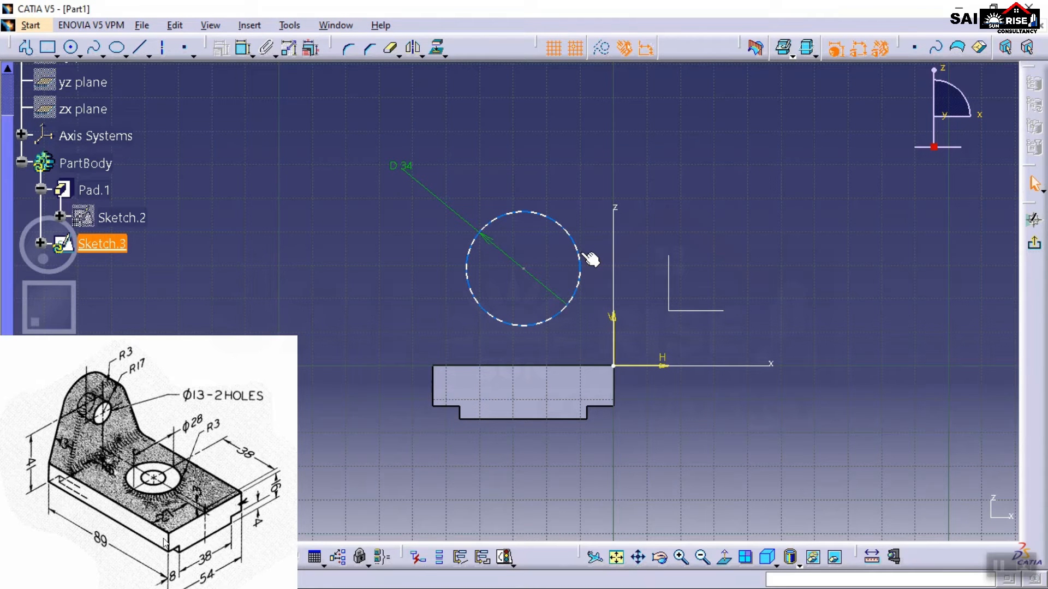
click(582, 289)
click(136, 48)
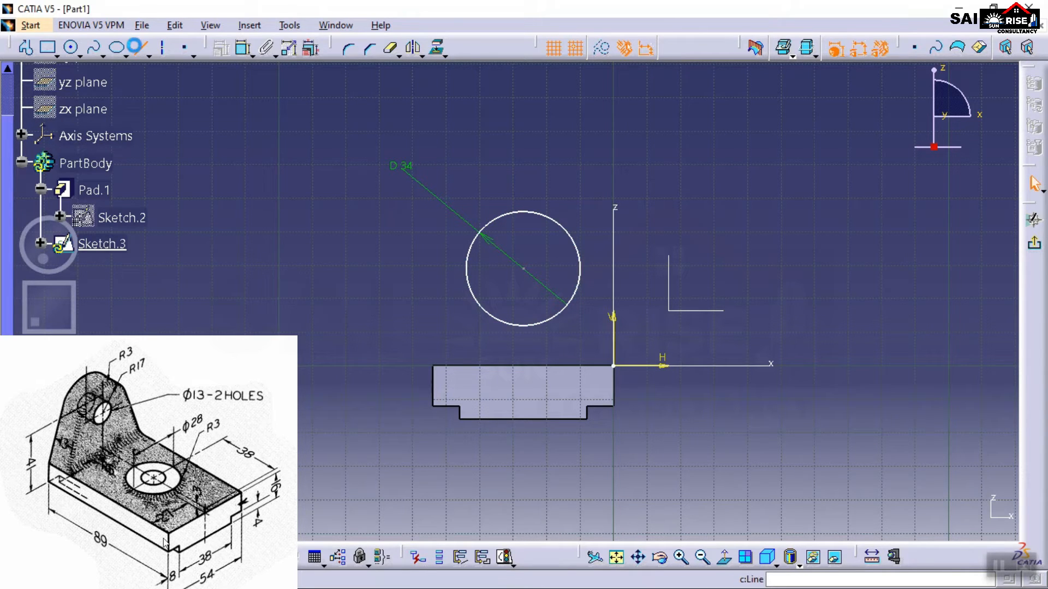
click(614, 365)
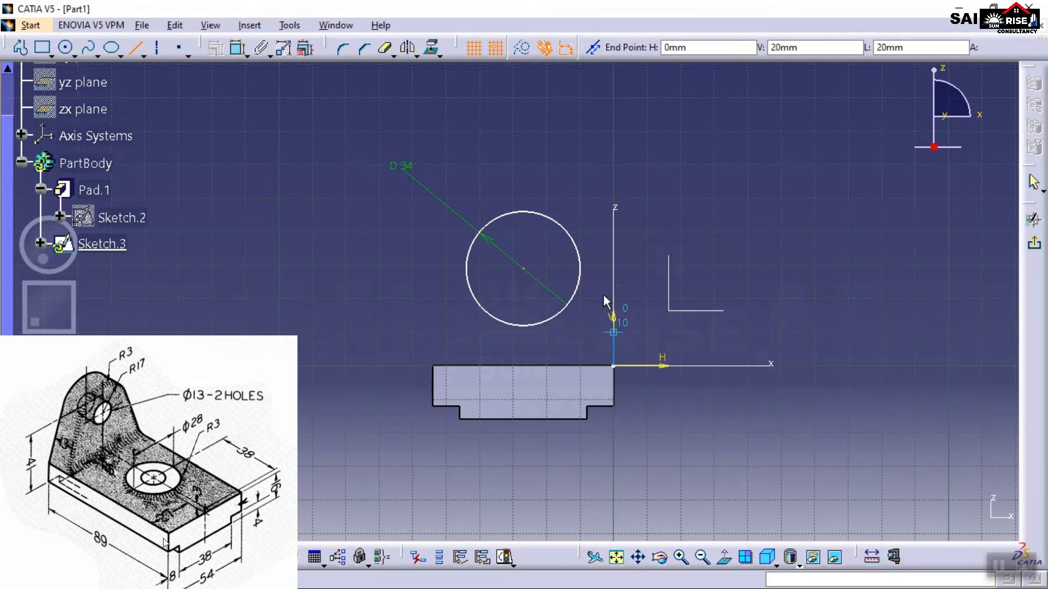
click(579, 250)
mouse_move(589, 262)
middle_down()
mouse_move(591, 204)
mouse_move(613, 158)
mouse_move(466, 305)
middle_up()
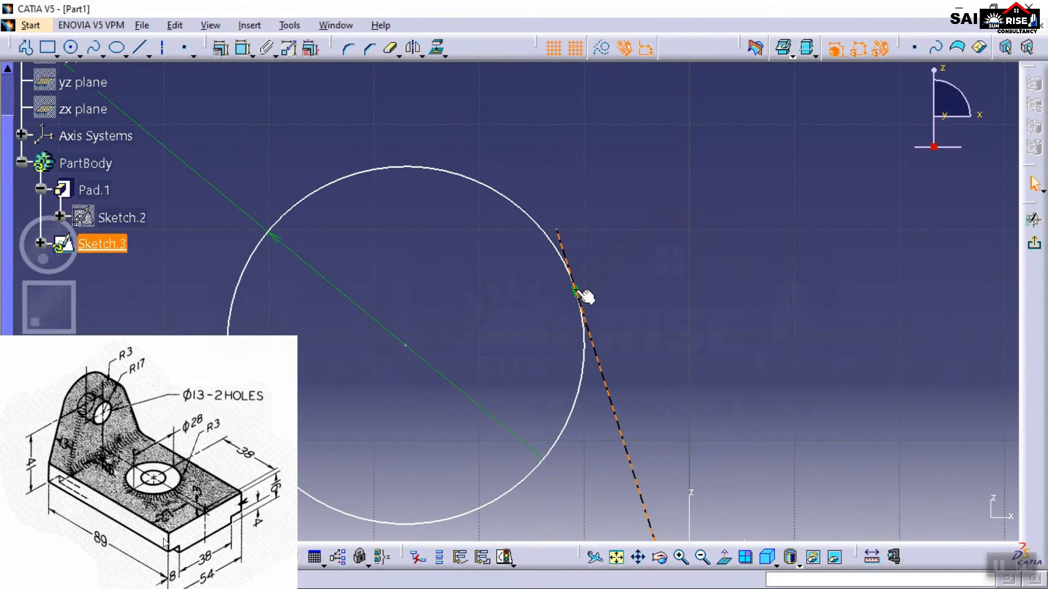
click(654, 266)
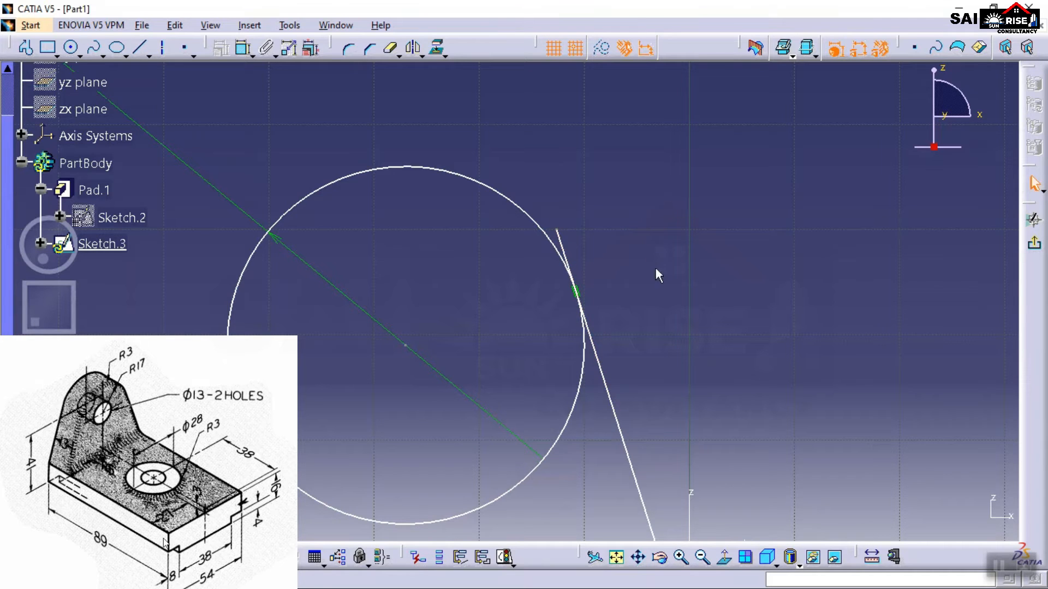
- Trim off the end of the slanted line that extends beyond its tangent point on the circle
click(389, 48)
click(564, 239)
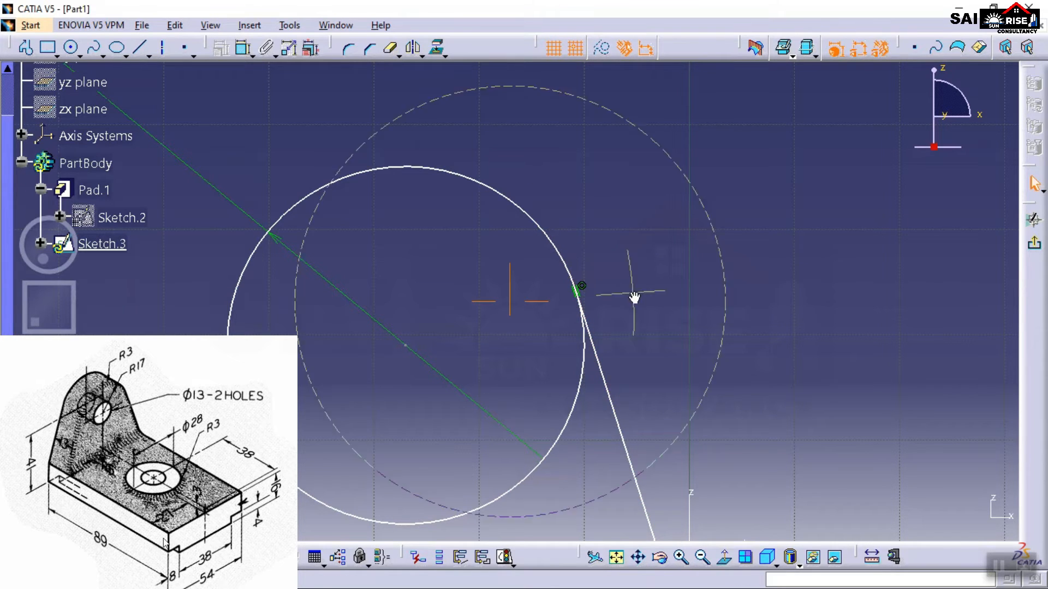
middle_drag(634, 296, 662, 393)
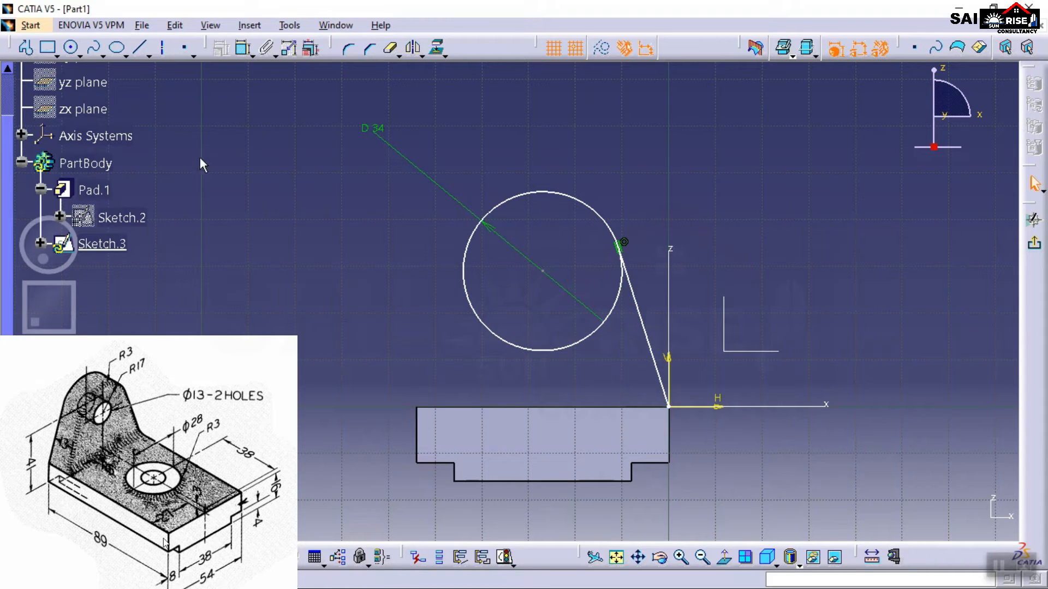
- Draw a vertical axis line from the circle's centre upward past the top of the circle
click(165, 50)
click(543, 269)
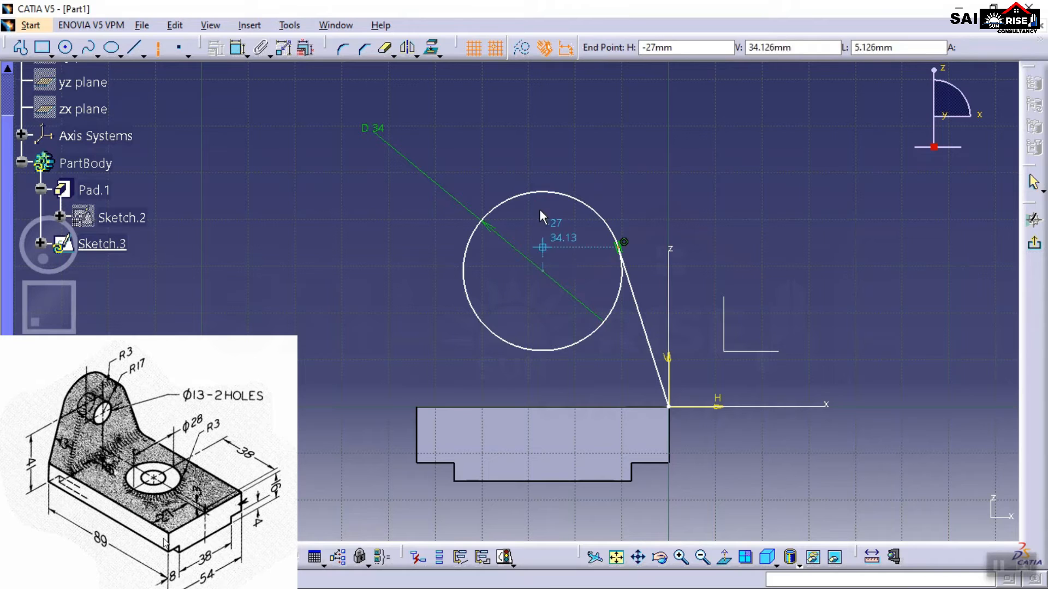
click(543, 127)
click(736, 165)
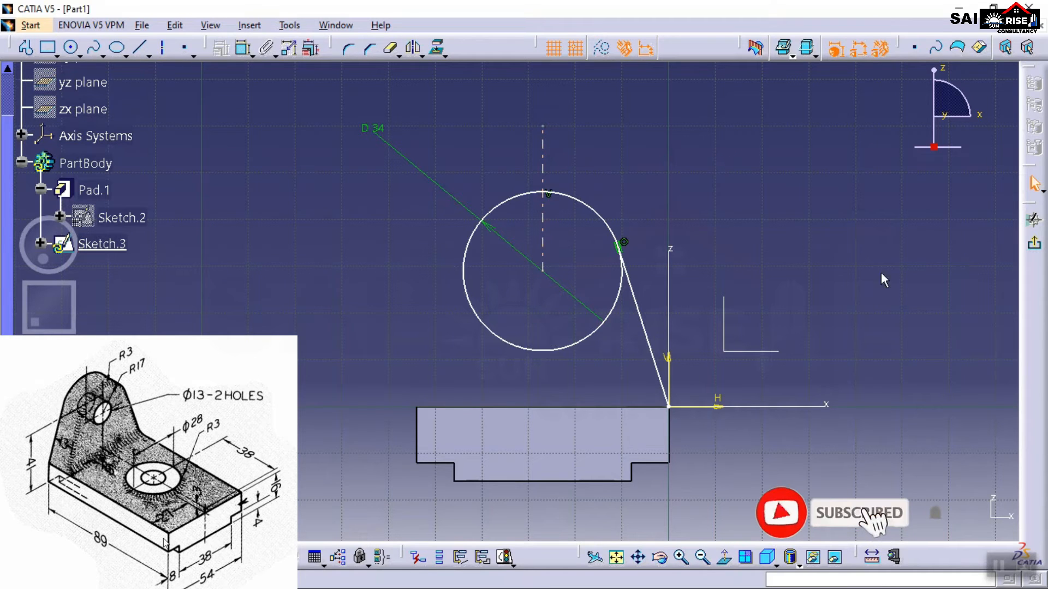
- Mirror the slanted tangent line about the vertical axis to form the plate's other side
click(414, 50)
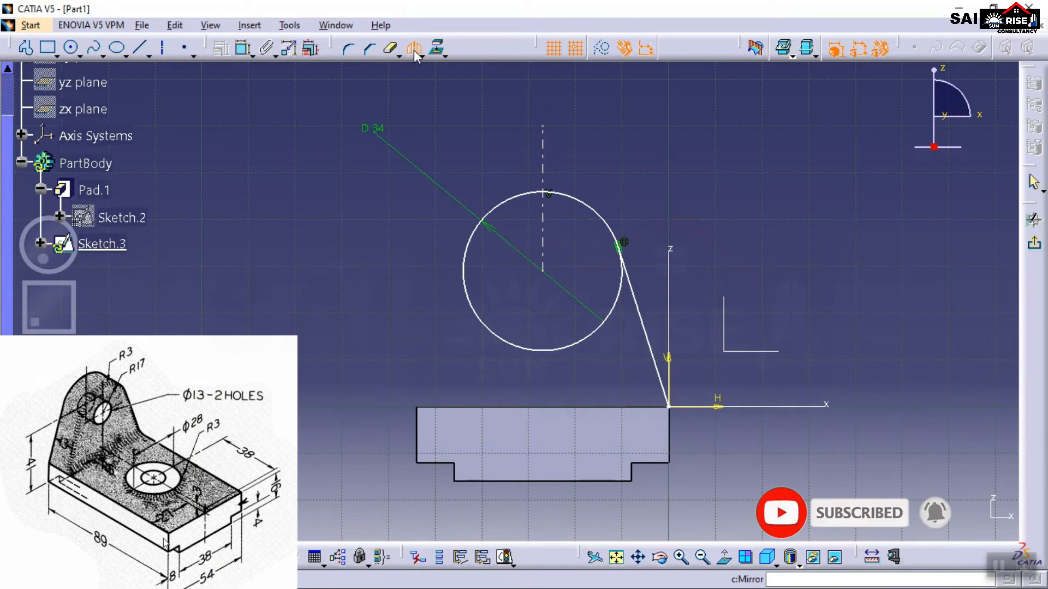
click(643, 319)
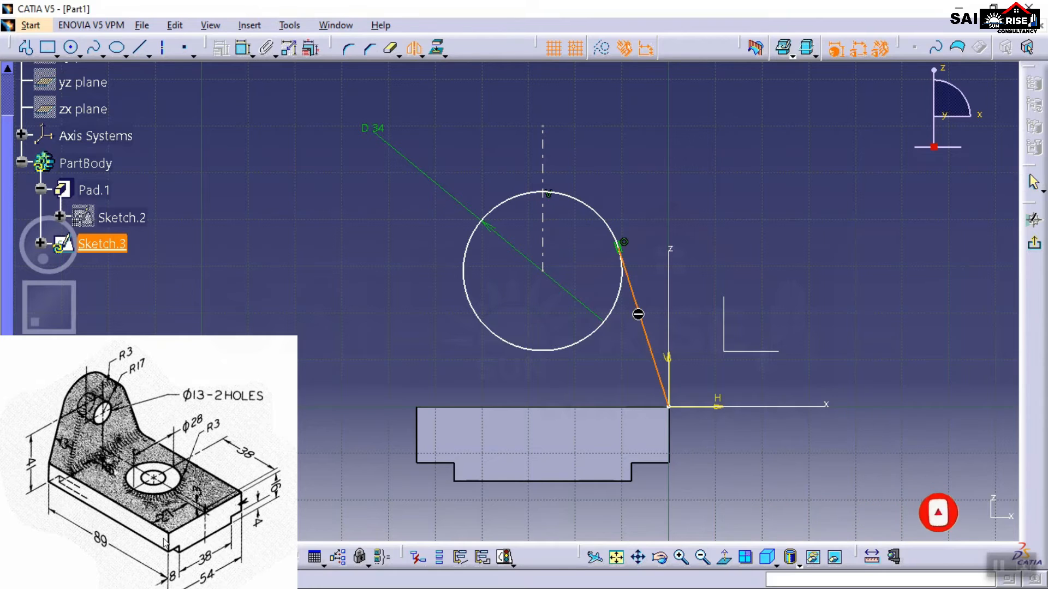
click(543, 158)
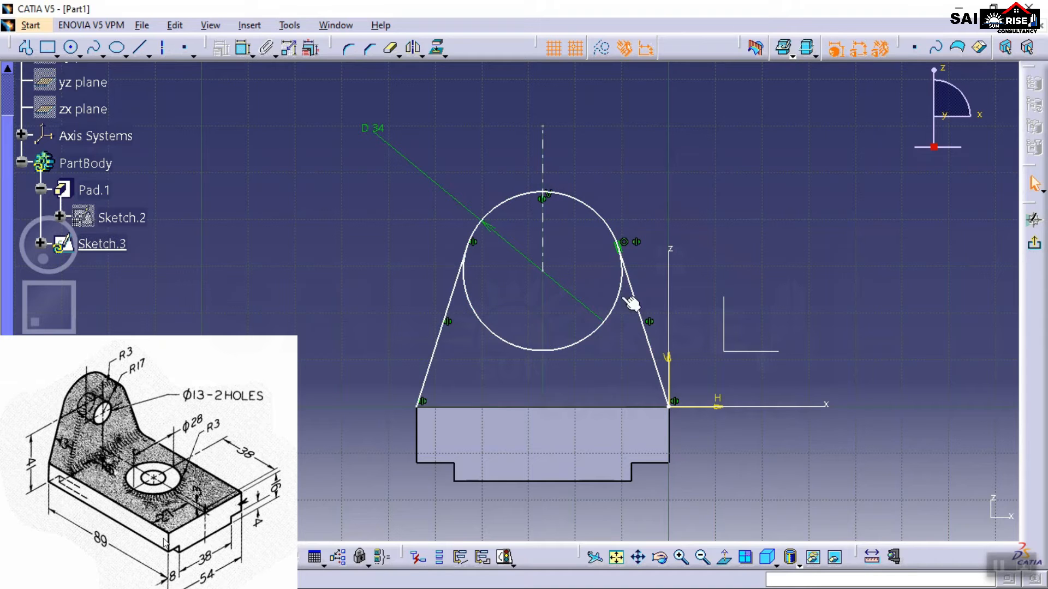
- Trim away the circle's lower arc, and close the profile with a horizontal line joining the lower ends of the slanted lines
click(391, 50)
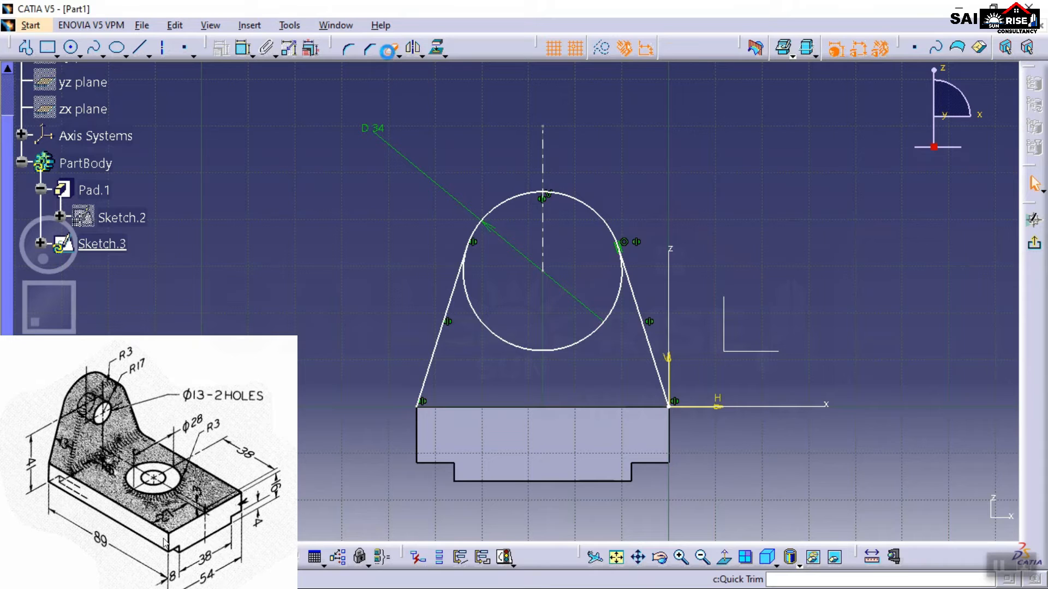
click(568, 348)
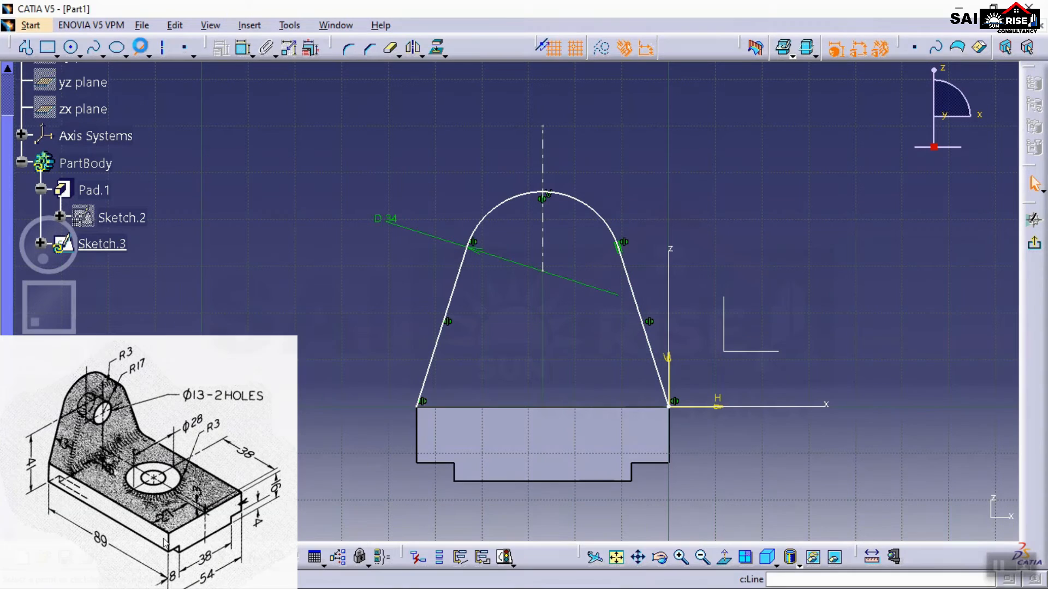
click(139, 47)
click(417, 406)
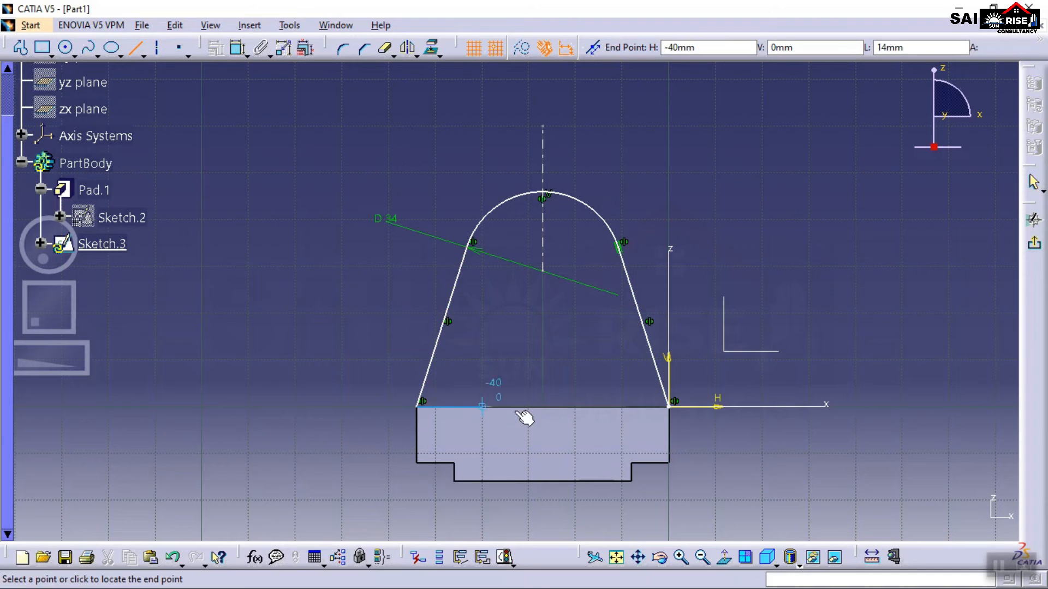
click(669, 407)
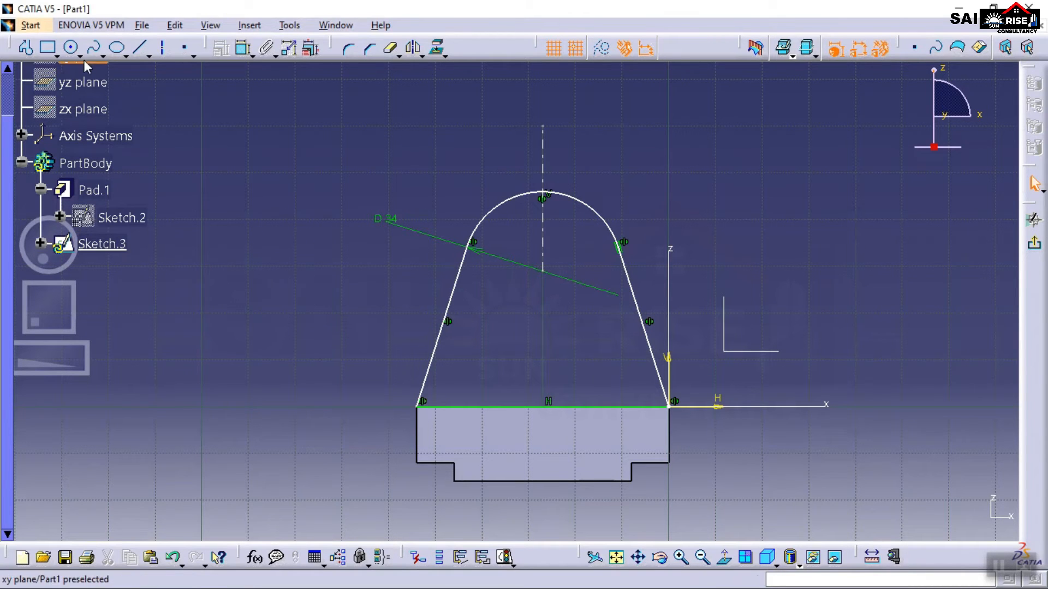
- Draw a hole circle concentric with the plate's rounded top, and set its diameter to 13 mm
click(71, 48)
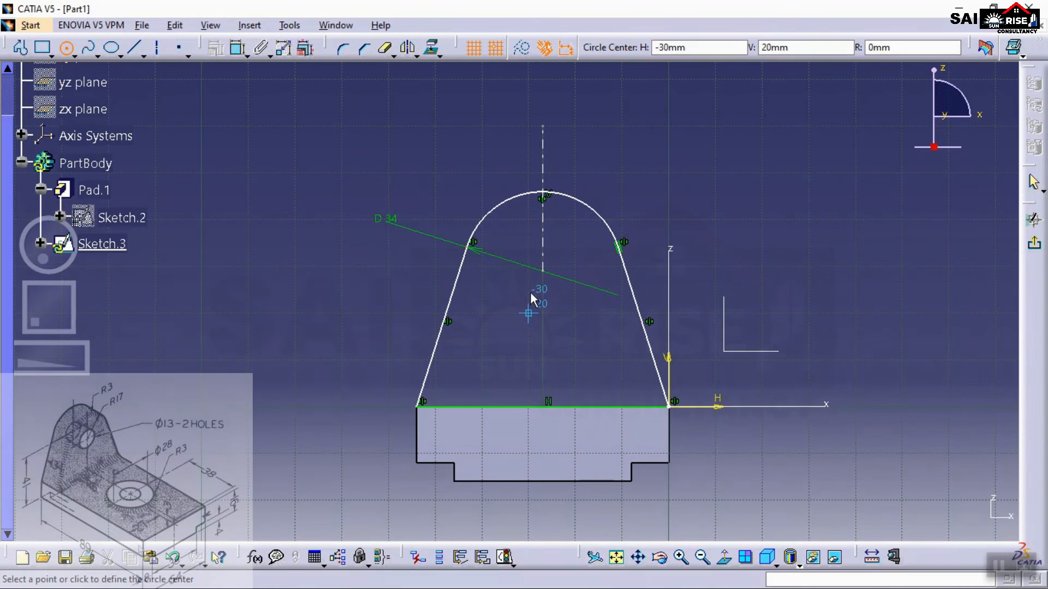
click(542, 270)
click(594, 283)
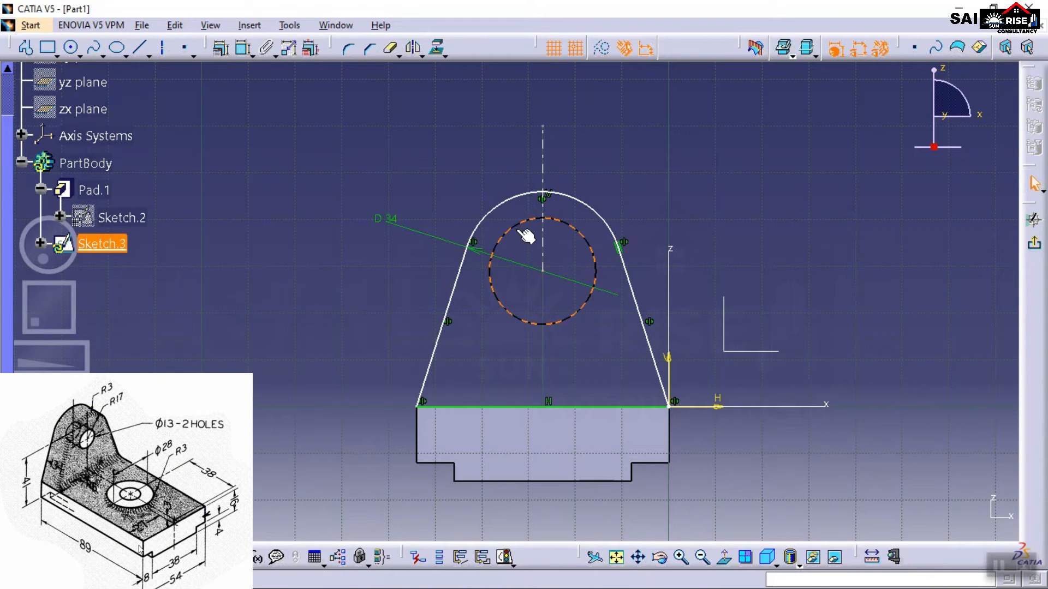
click(242, 47)
click(580, 234)
click(648, 145)
double_click(655, 142)
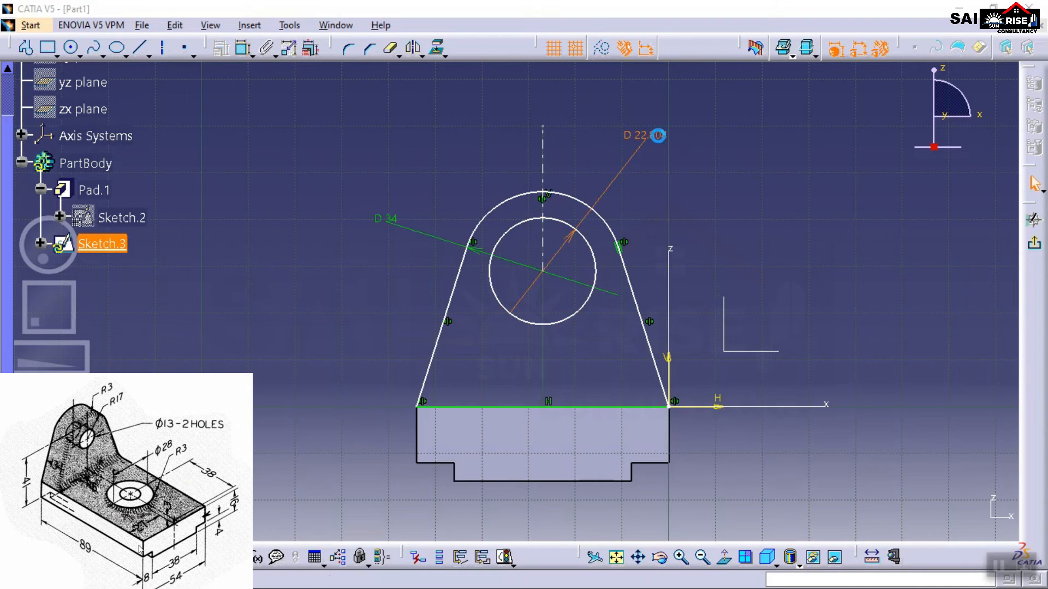
text(13)
key(Return)
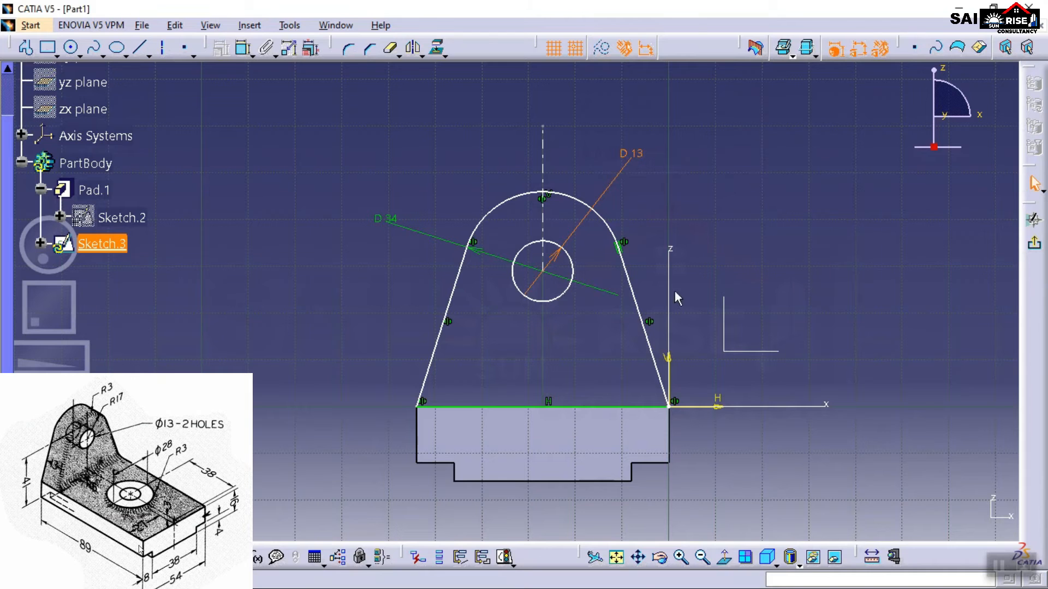
- Exit the sketch and extrude the plate profile 13 mm in the reversed direction, over the base
click(1032, 242)
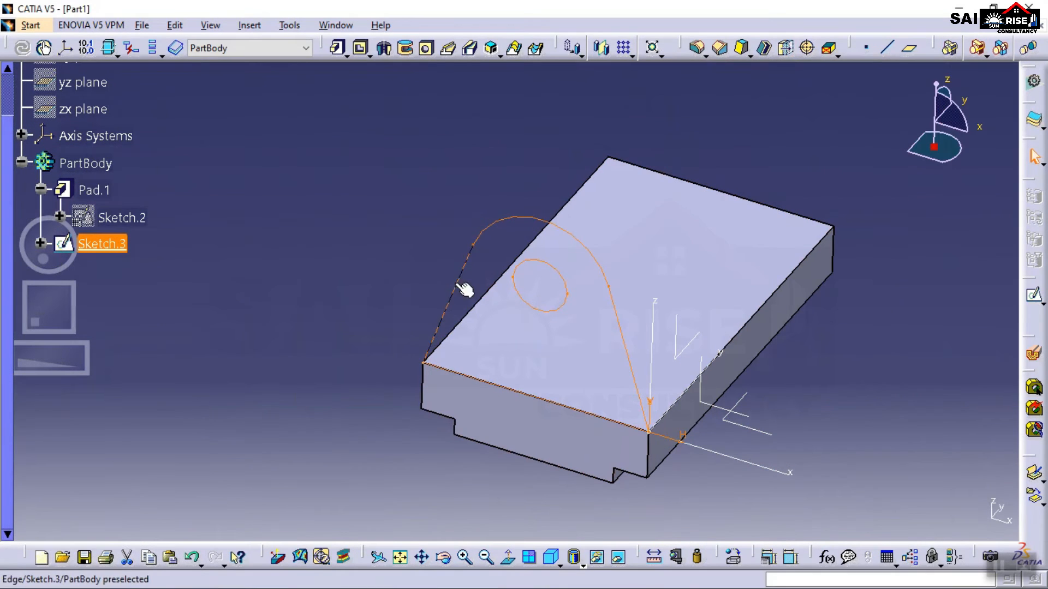
click(958, 9)
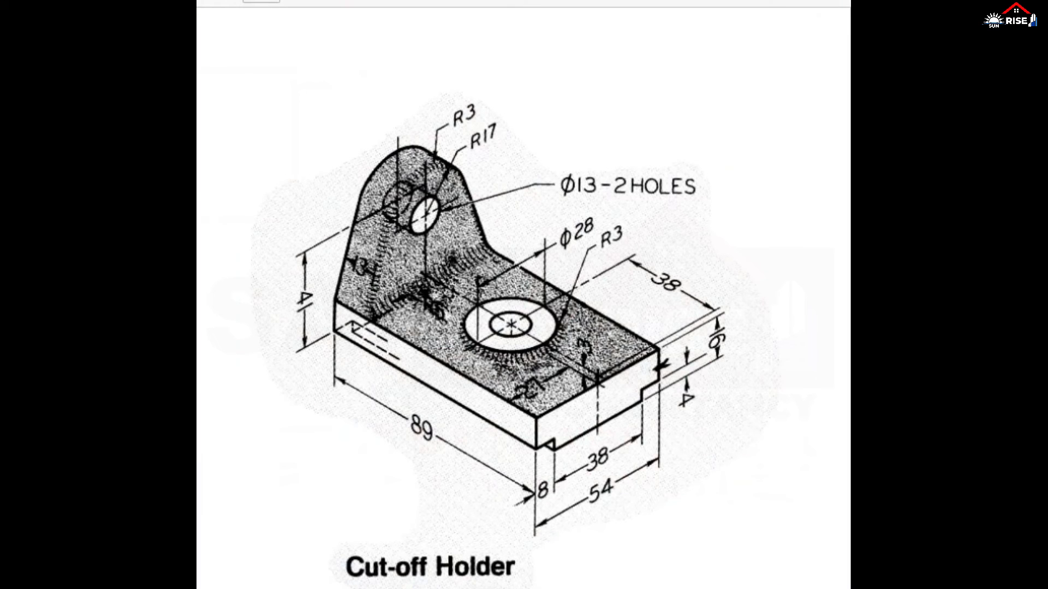
click(958, 8)
click(337, 48)
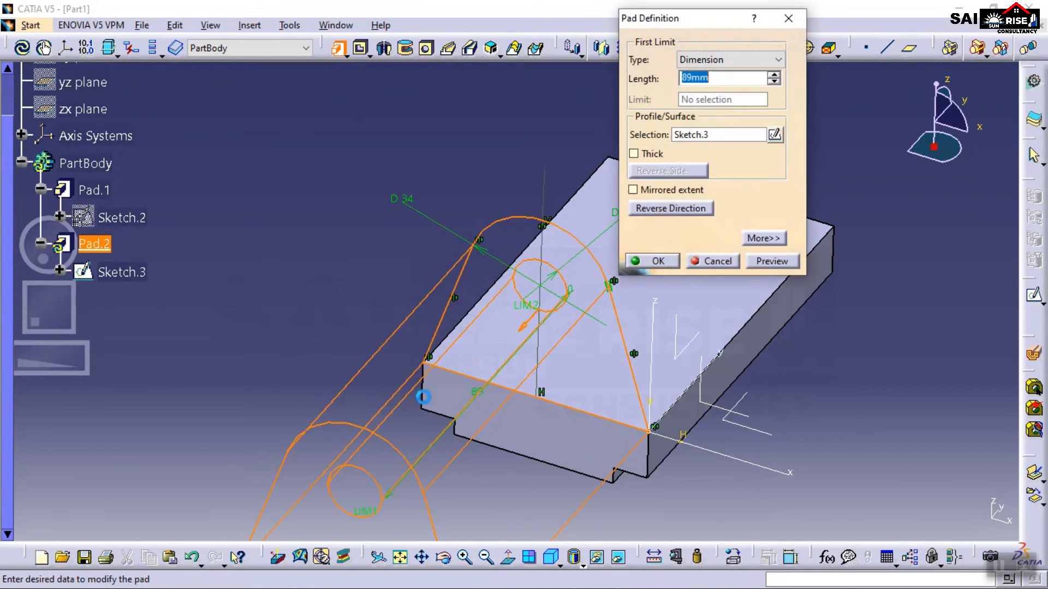
click(692, 210)
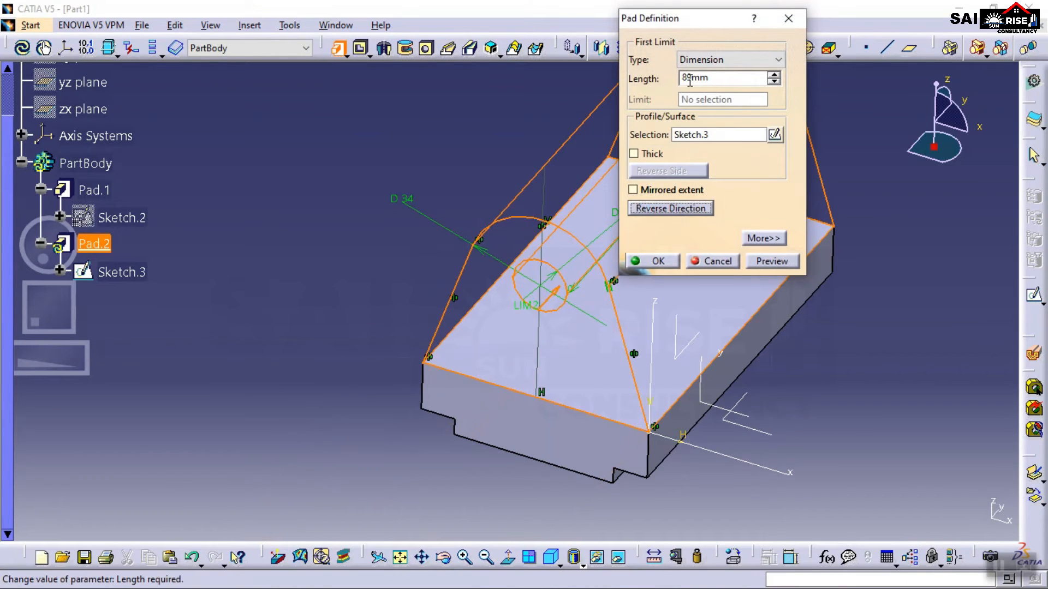
drag(720, 76, 647, 79)
text(13)
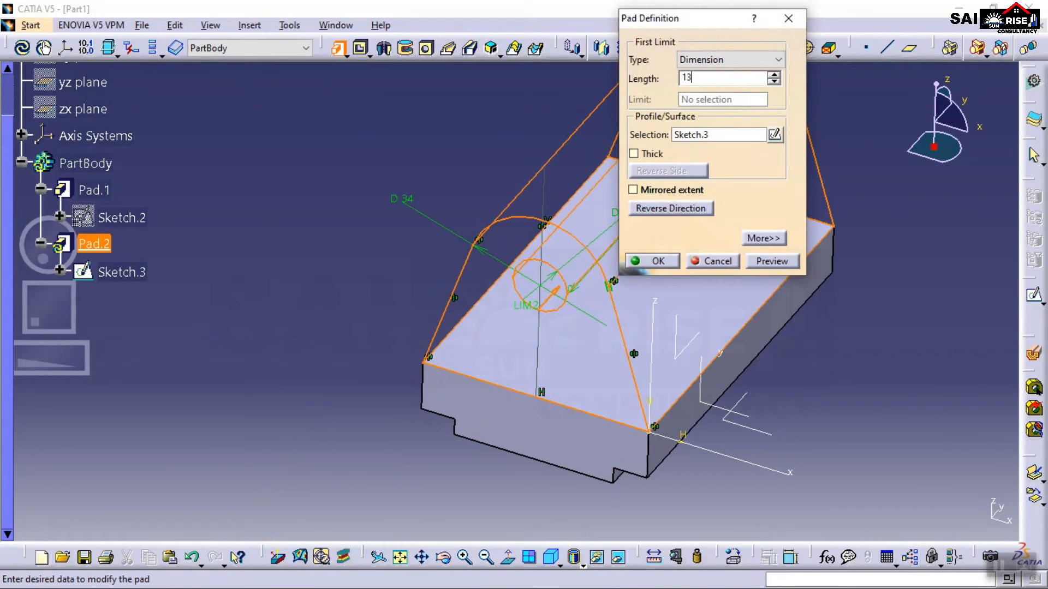
key(Return)
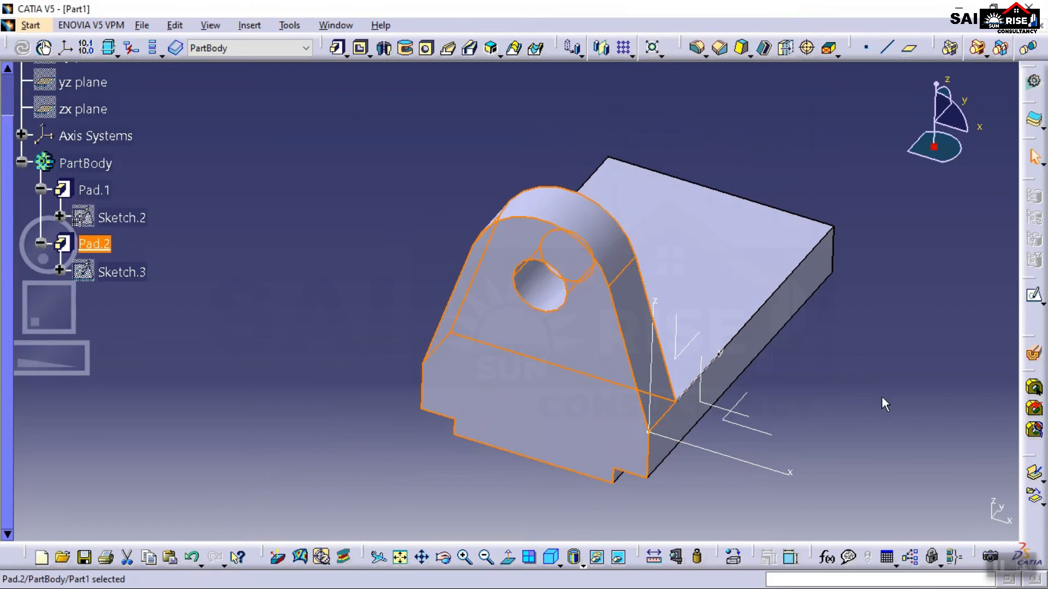
- Inspect the upright plate from several sides, and consult the reference drawing for the boss and hole dimensions on the base
middle_drag(810, 391, 620, 315)
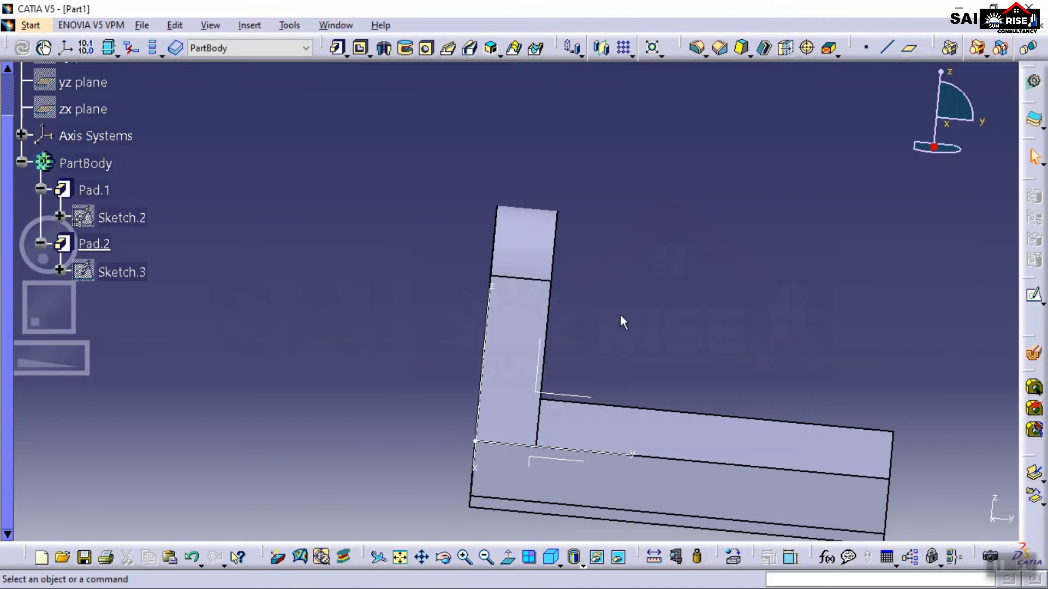
middle_drag(636, 269, 518, 195)
middle_drag(743, 206, 601, 347)
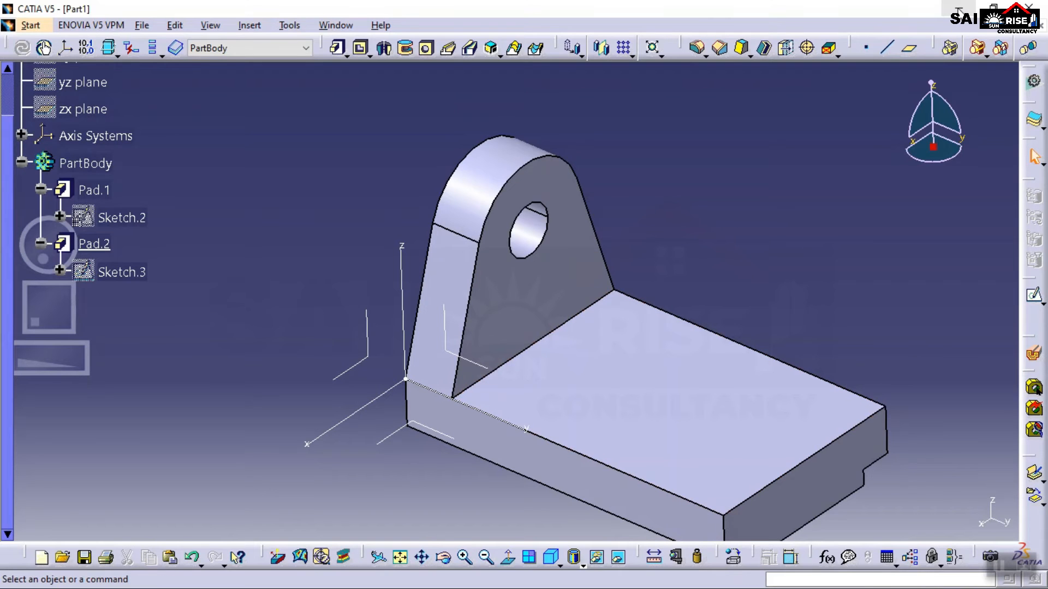
click(959, 10)
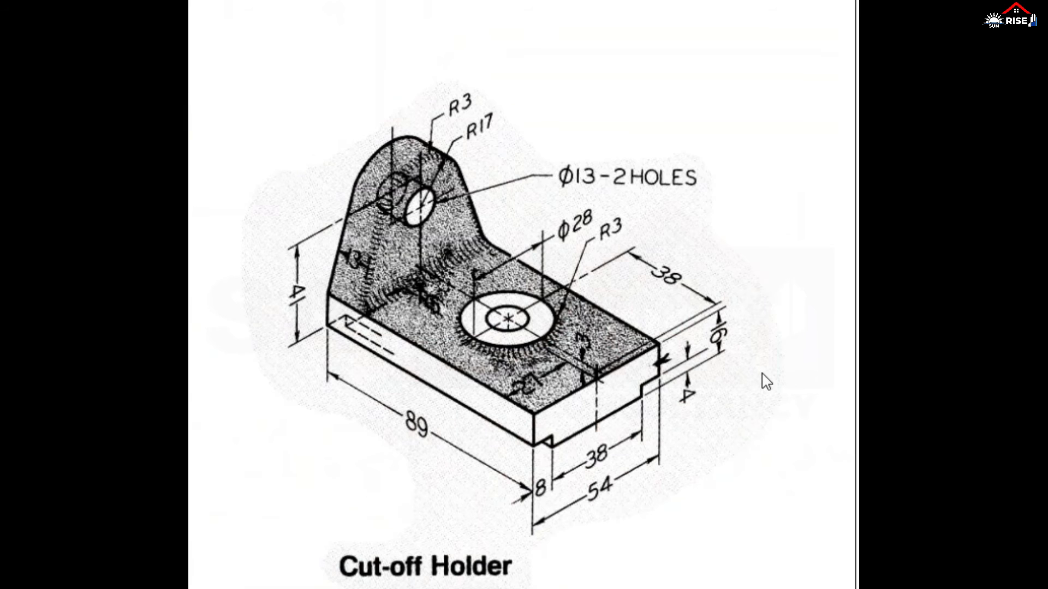
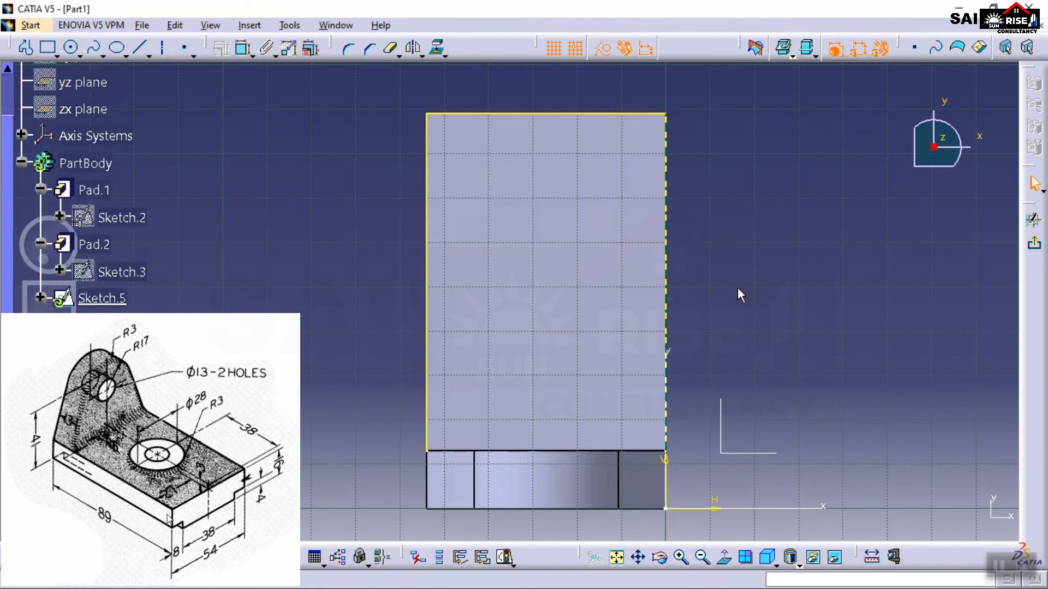
- Convert the projected edges of the base's top face to construction geometry
click(666, 257)
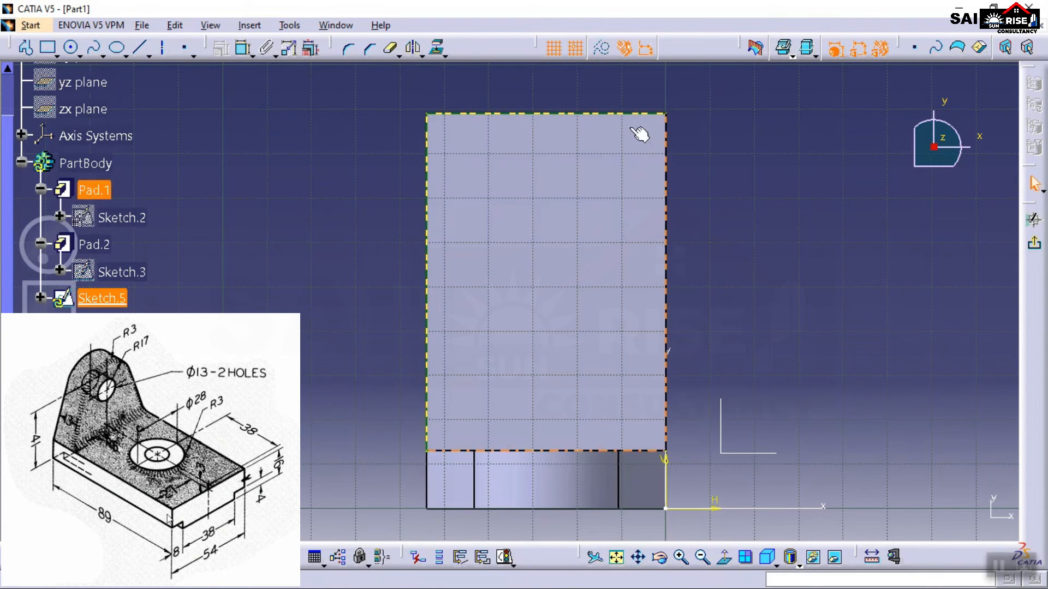
ctrl+click(606, 115)
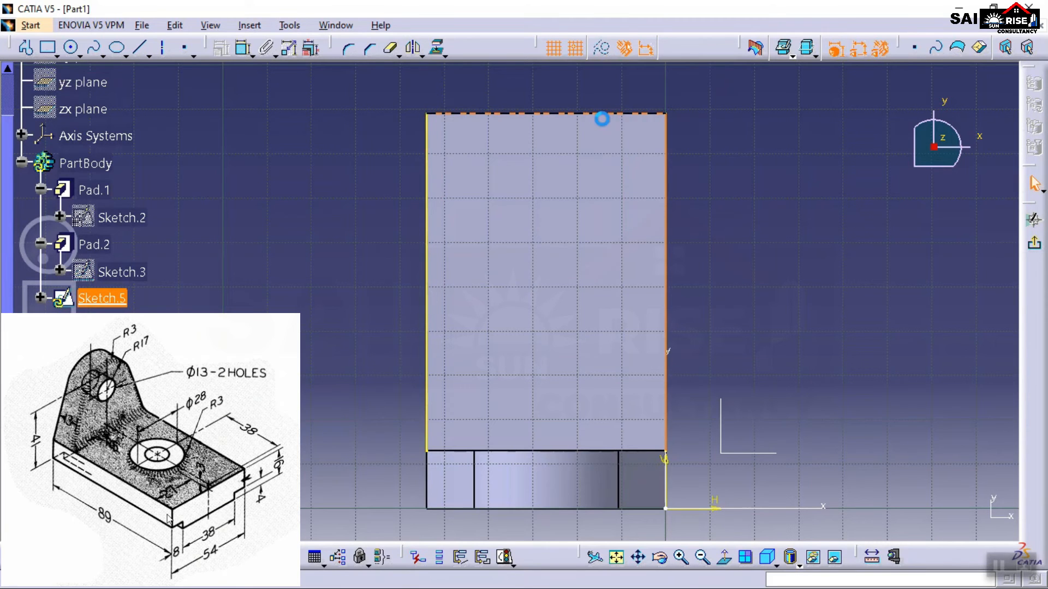
click(602, 50)
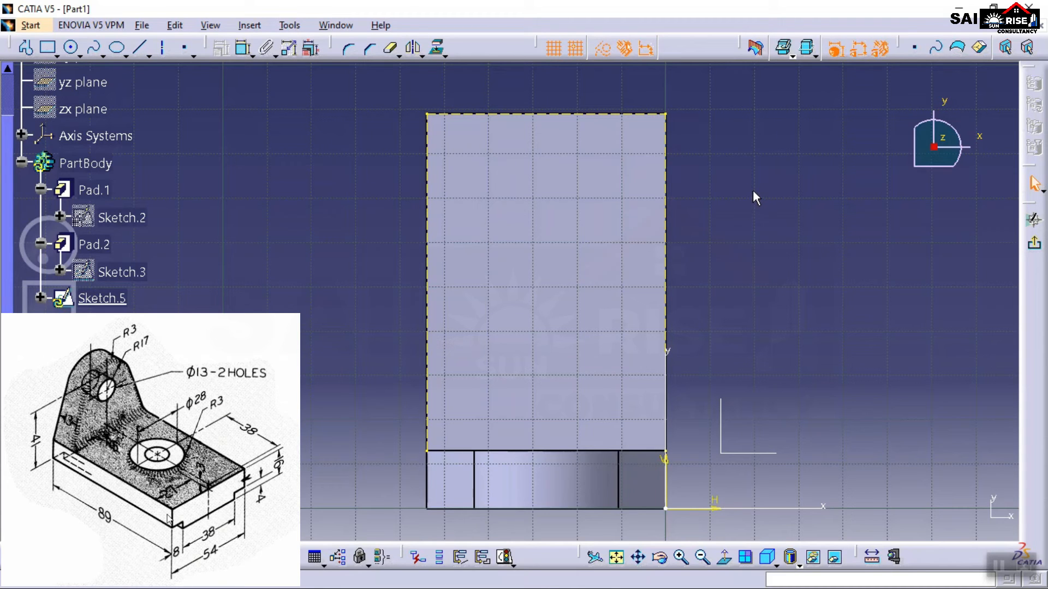
- Switch back to standard geometry and draw a circle near the middle of the base's top face
click(604, 51)
click(72, 49)
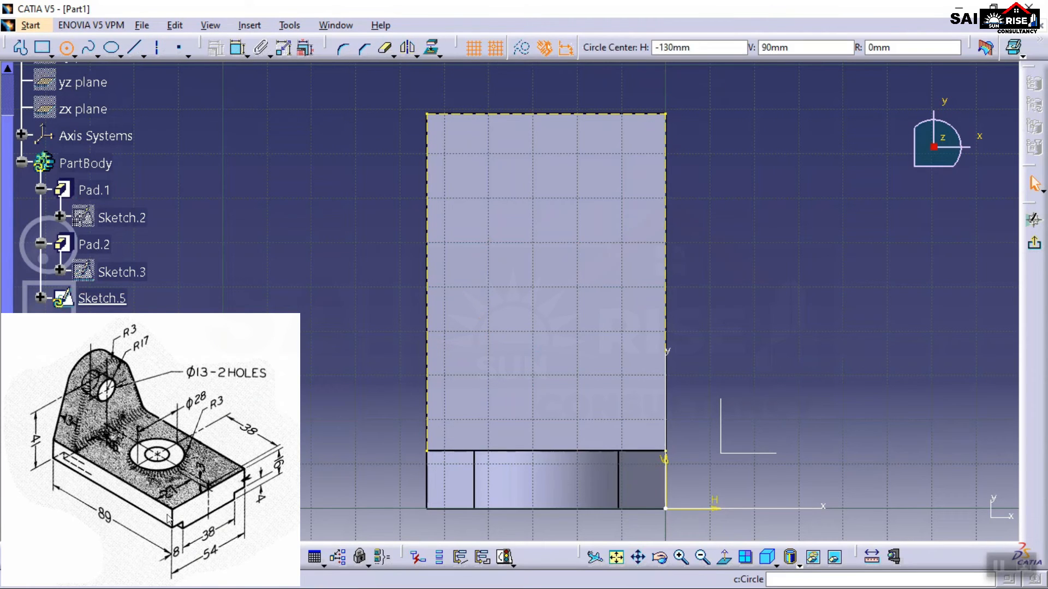
click(542, 298)
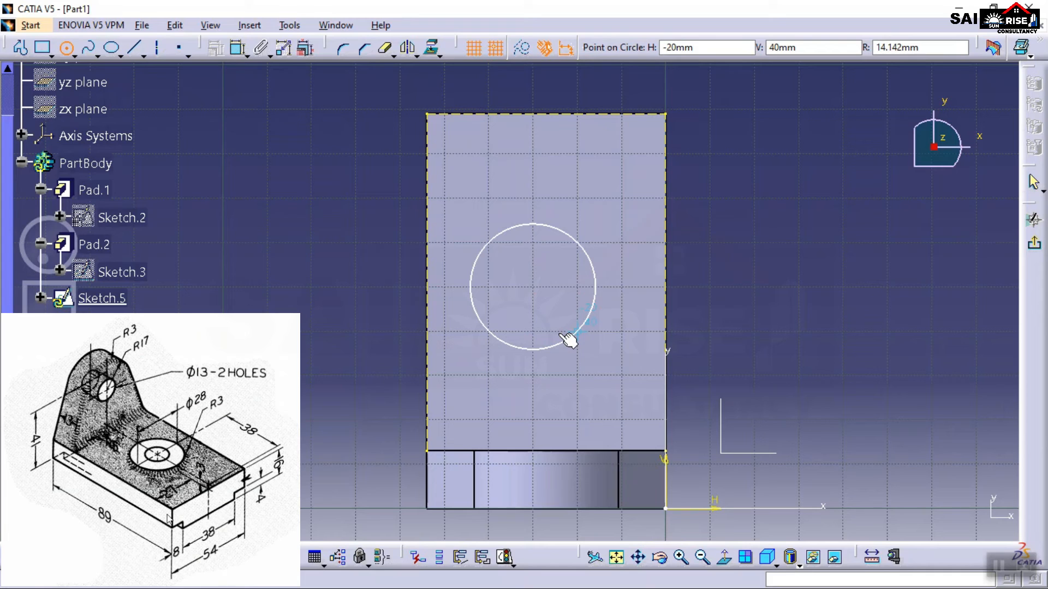
click(557, 326)
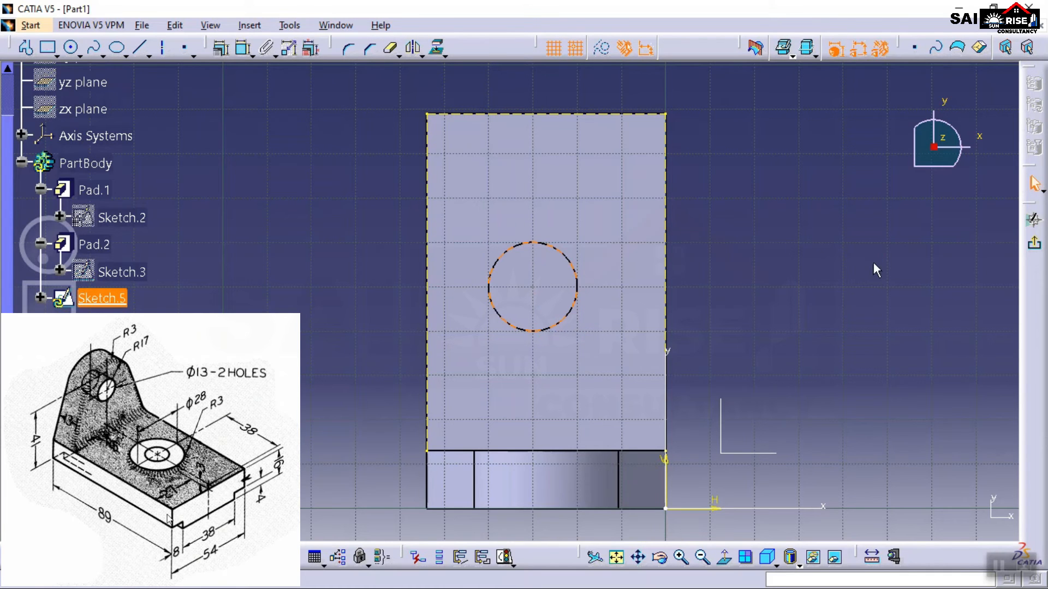
click(825, 299)
- Dimension the circle's centre from the base's long edge opposite the sketch origin and set the distance to 27 mm
click(242, 48)
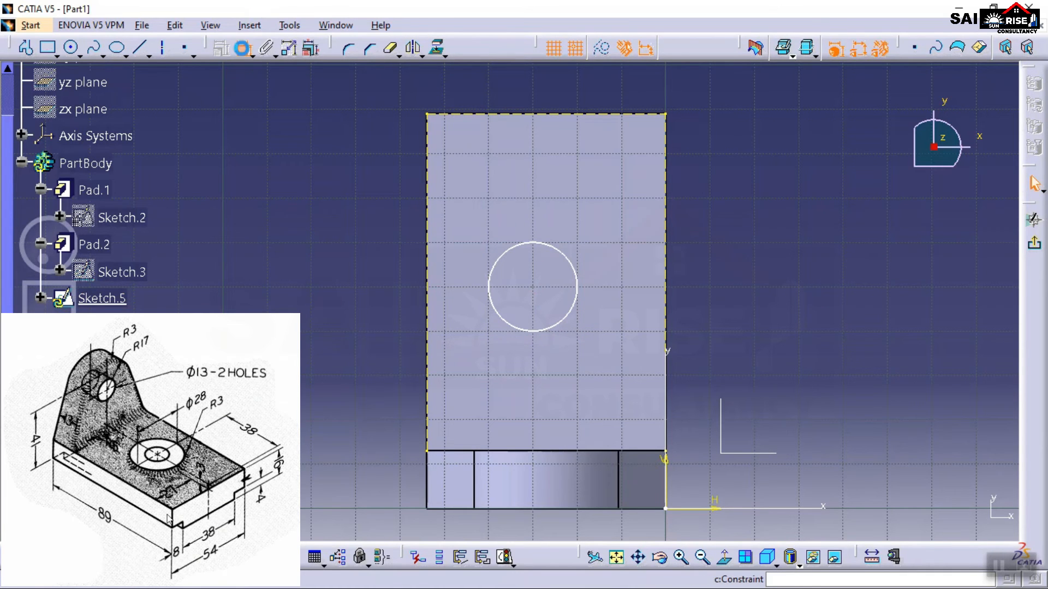
click(242, 48)
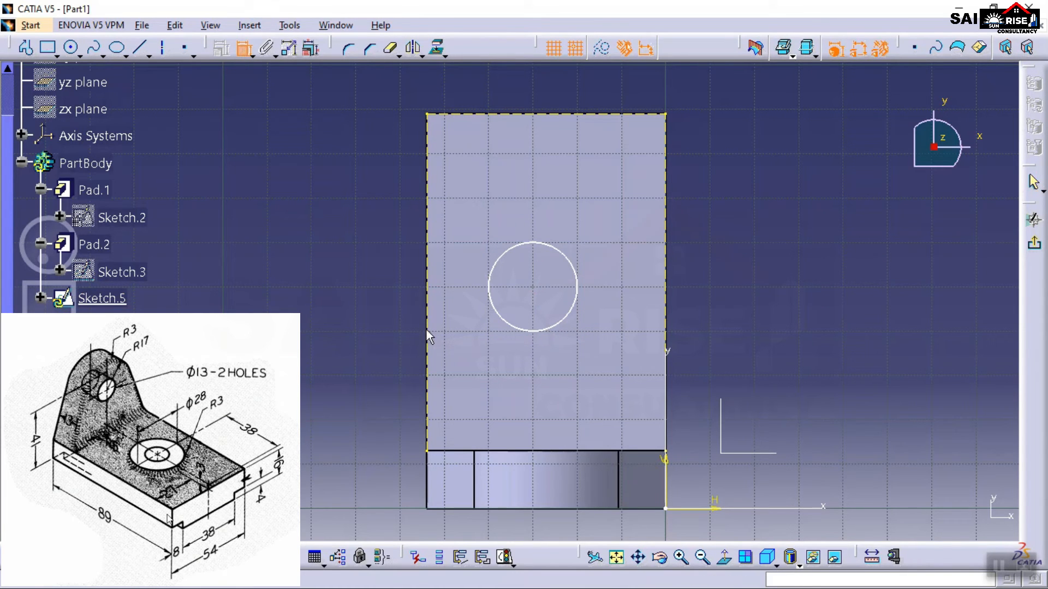
click(533, 288)
click(427, 285)
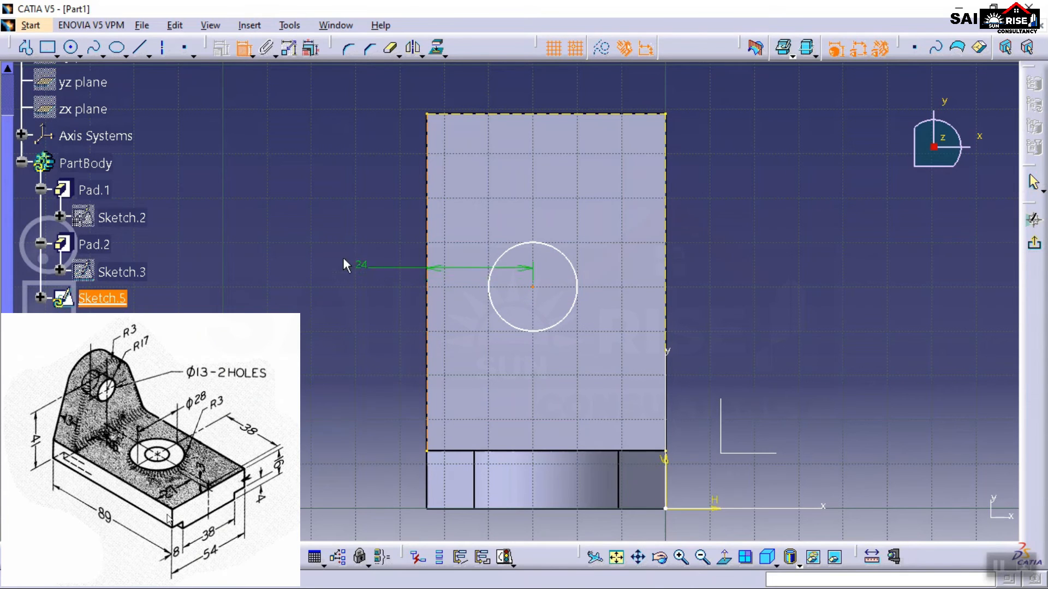
click(328, 254)
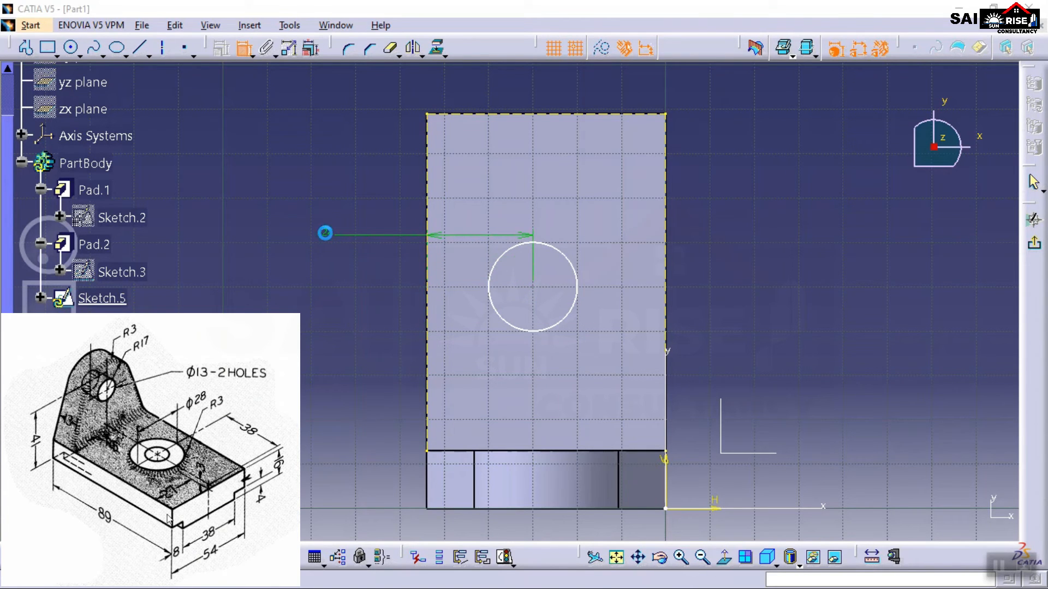
double_click(327, 236)
text(2)
key(Return)
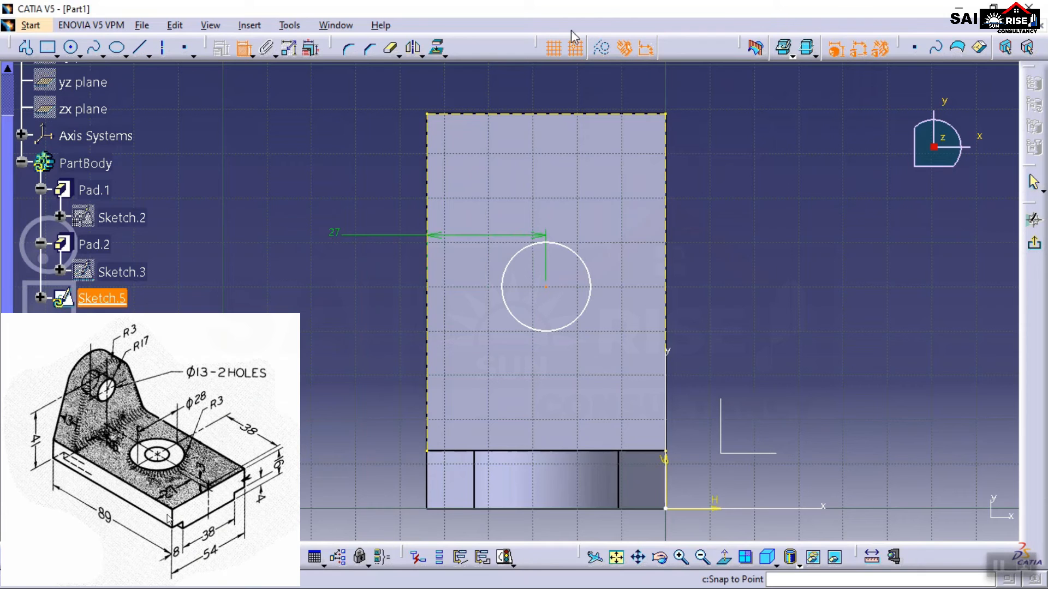
- Constrain the circle's centre to 38 mm from the base's short end edge opposite the upright plate
click(584, 115)
click(766, 188)
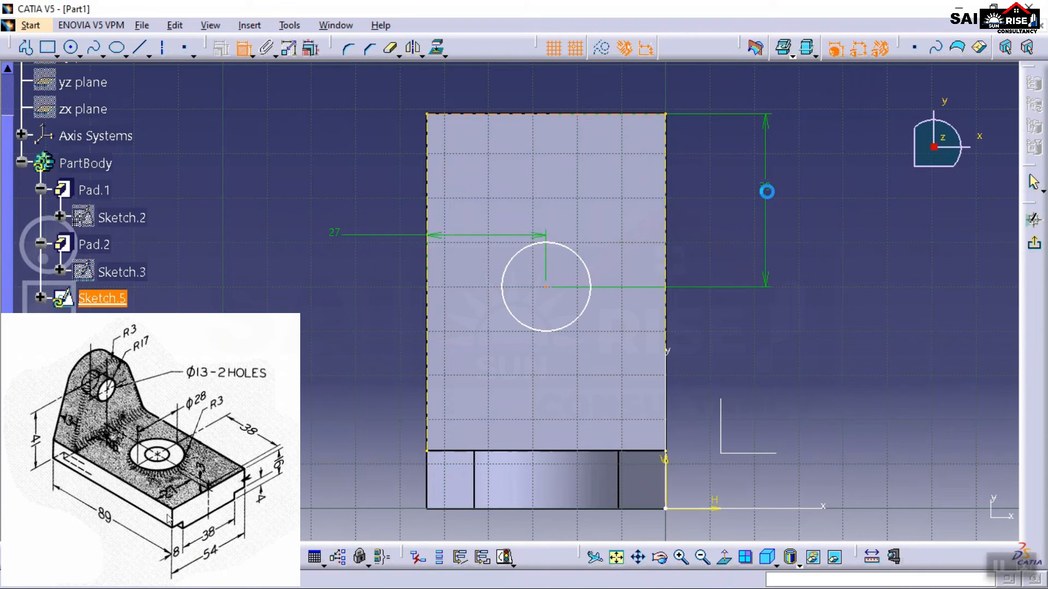
double_click(767, 187)
text(38)
key(Return)
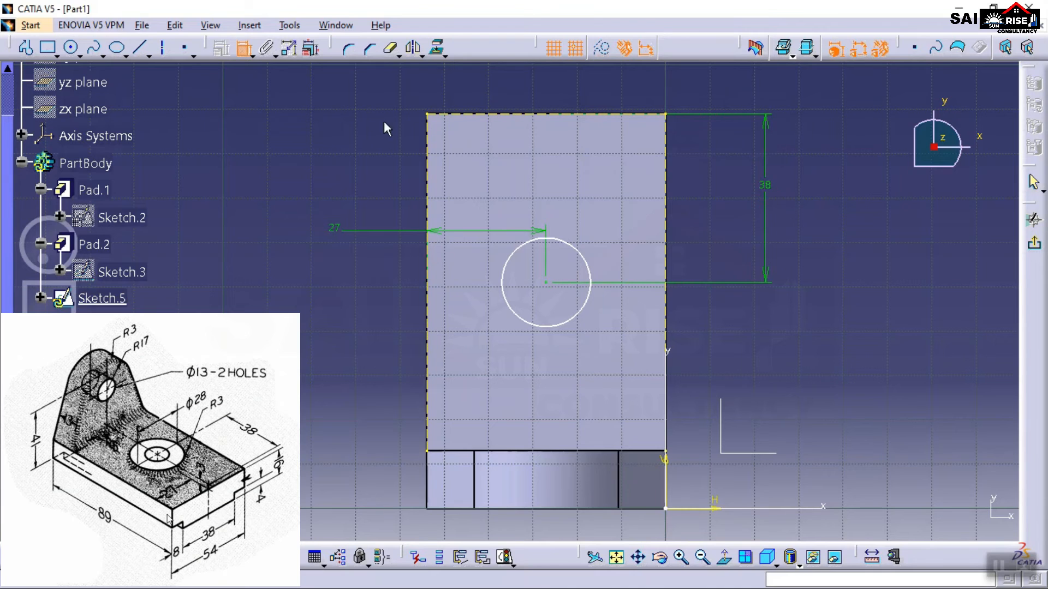
- Dimension the boss circle and set its diameter to 28 mm
click(513, 312)
click(319, 341)
double_click(326, 342)
text(28)
key(Return)
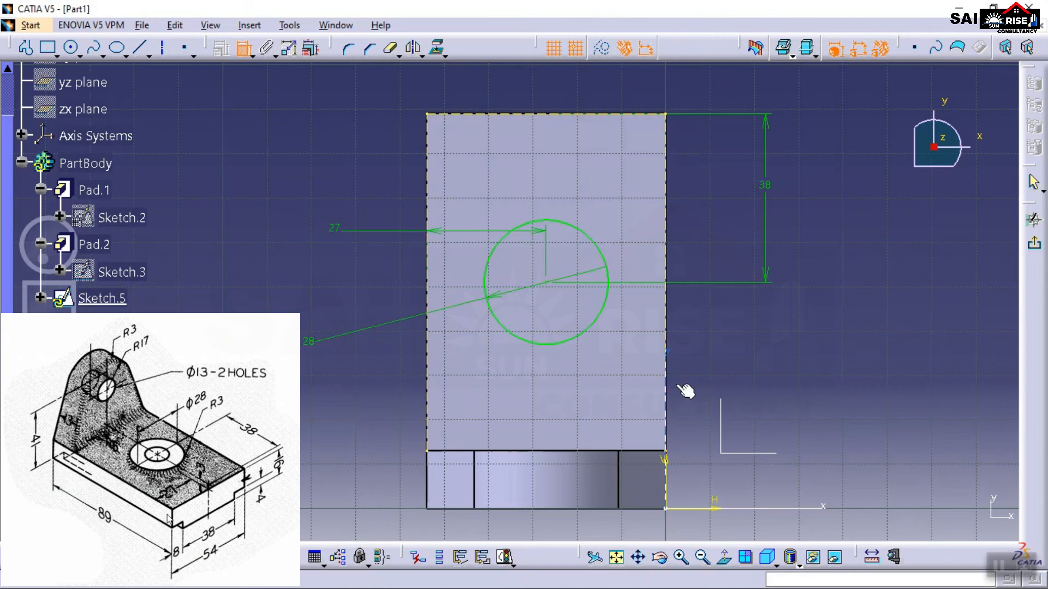
- Exit the sketch and extrude the 28 mm circle 3 mm upward from the base as a round boss
click(1033, 243)
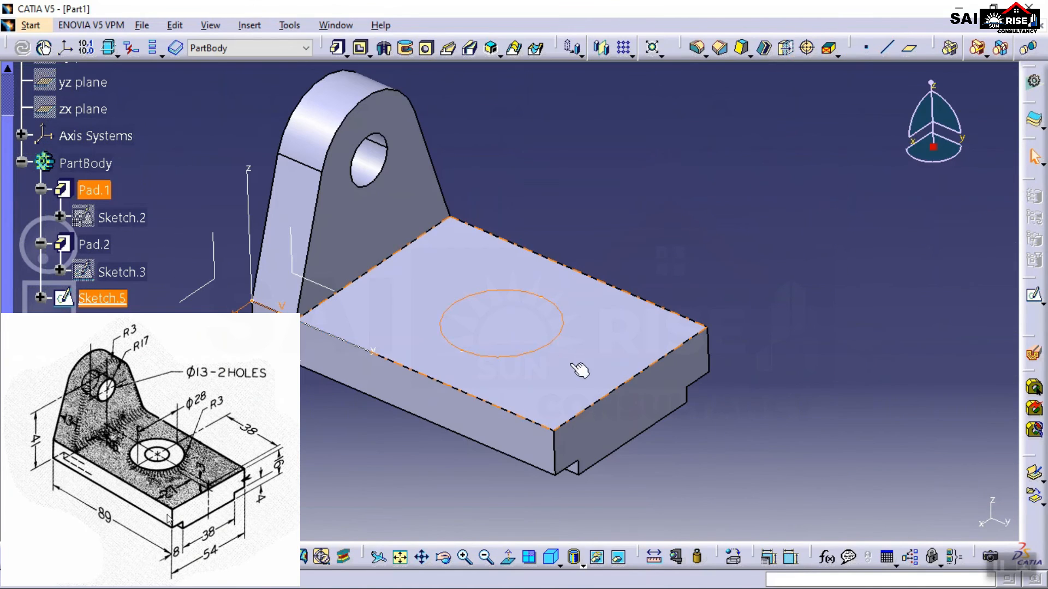
click(337, 51)
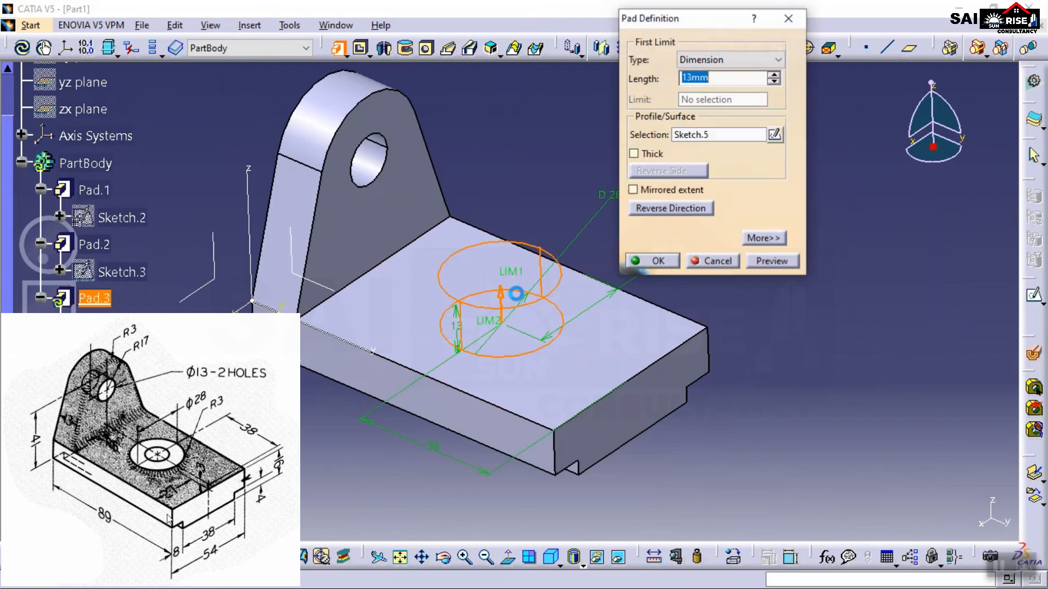
text(3)
key(Return)
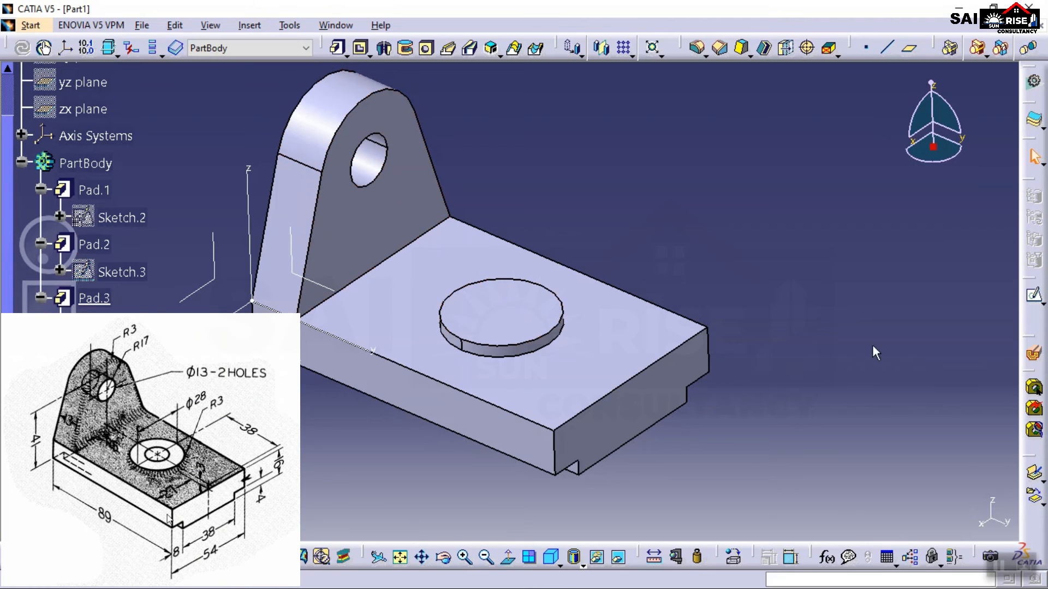
- Start a sketch on the boss's top face and draw a circle about 20 mm in diameter inside its outline
ctrl+middle_drag(573, 323, 513, 307)
click(513, 312)
click(1033, 295)
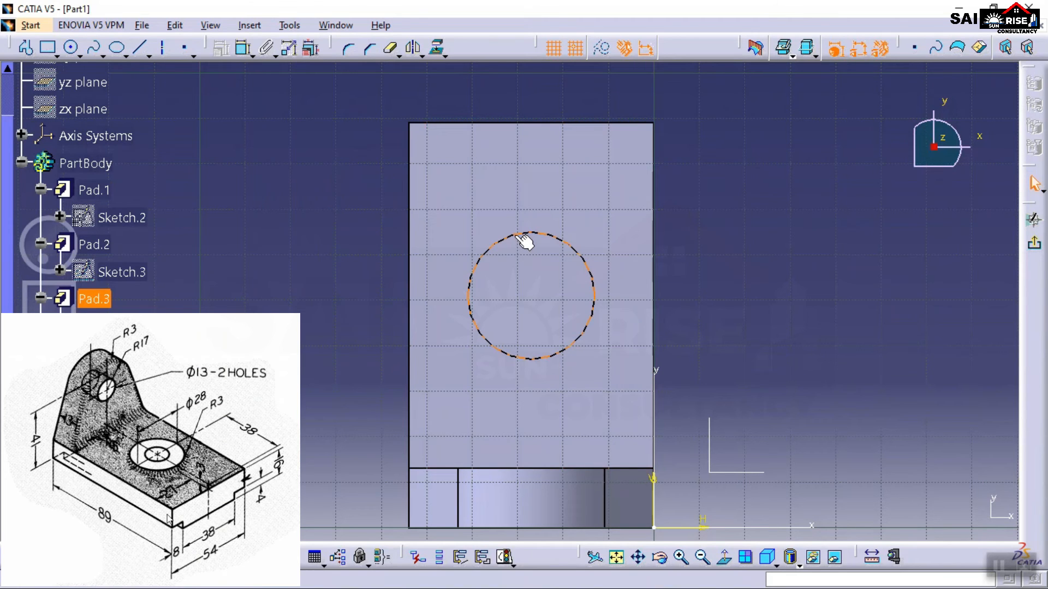
click(73, 48)
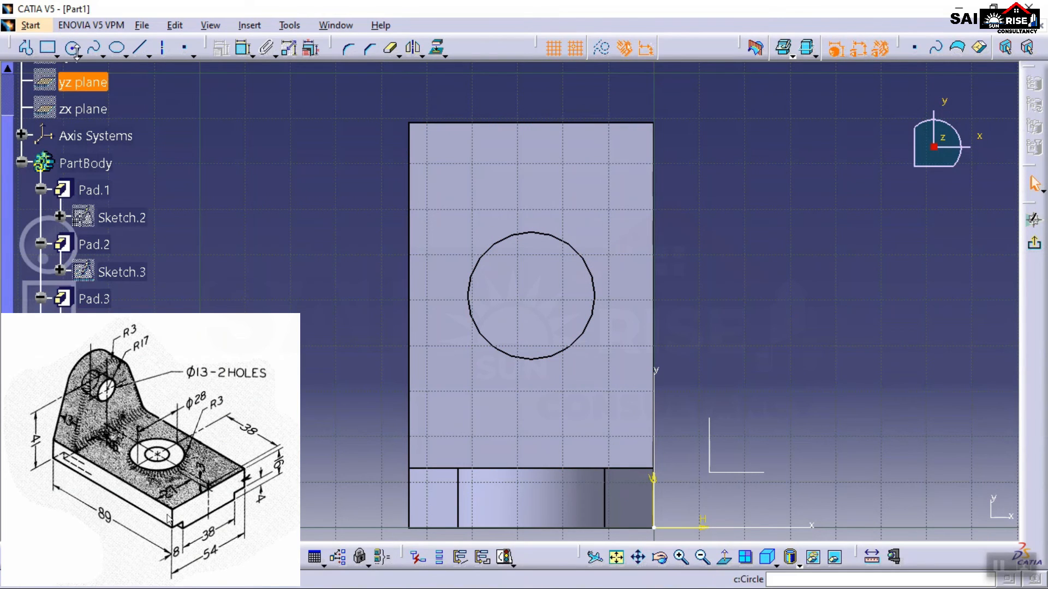
click(516, 300)
click(537, 329)
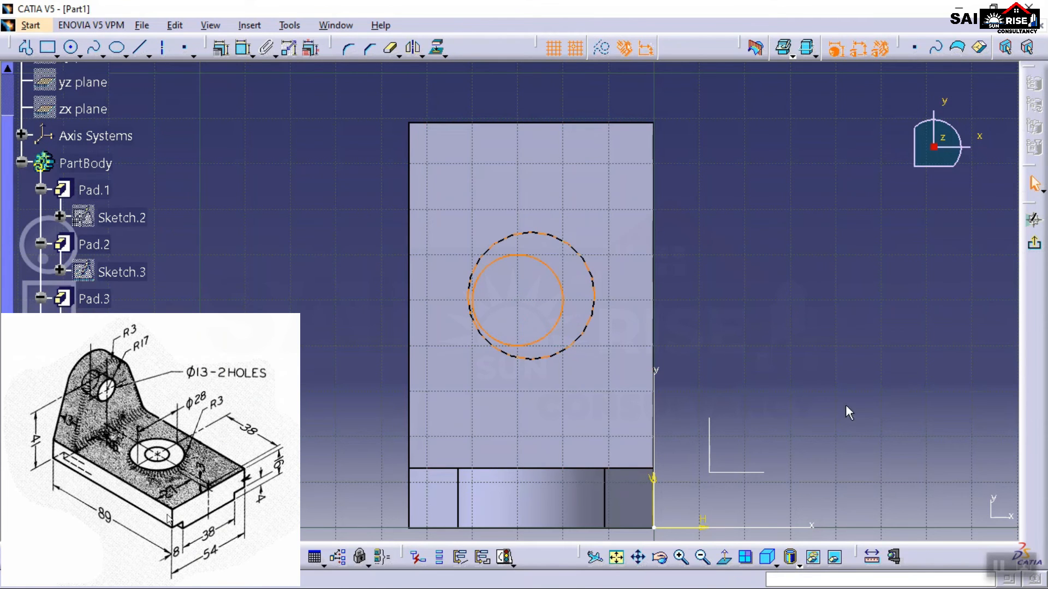
- Dimension the new hole circle on the boss and set its diameter to 13 mm
click(243, 48)
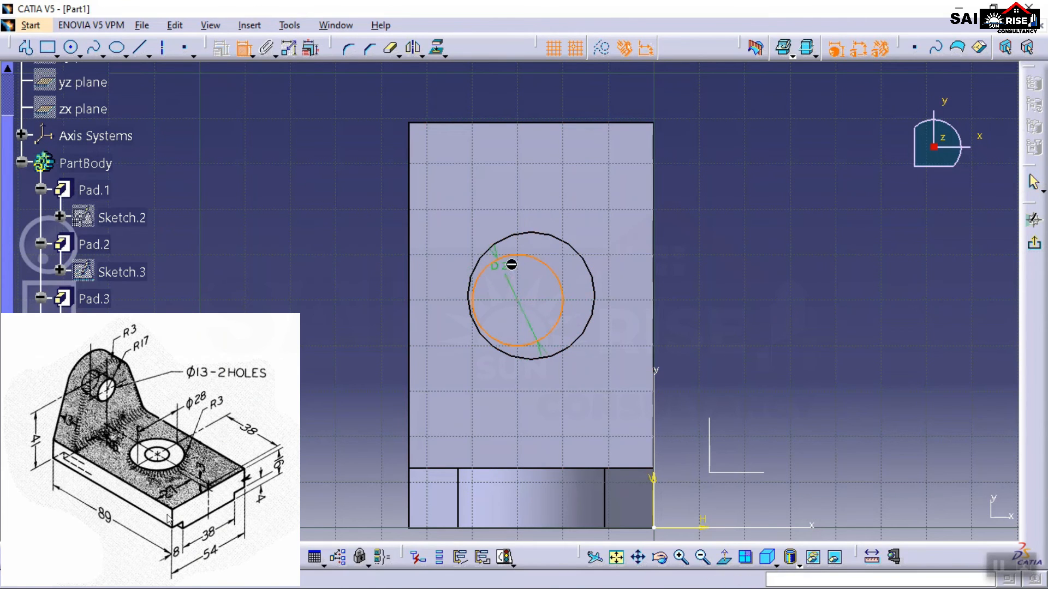
click(350, 239)
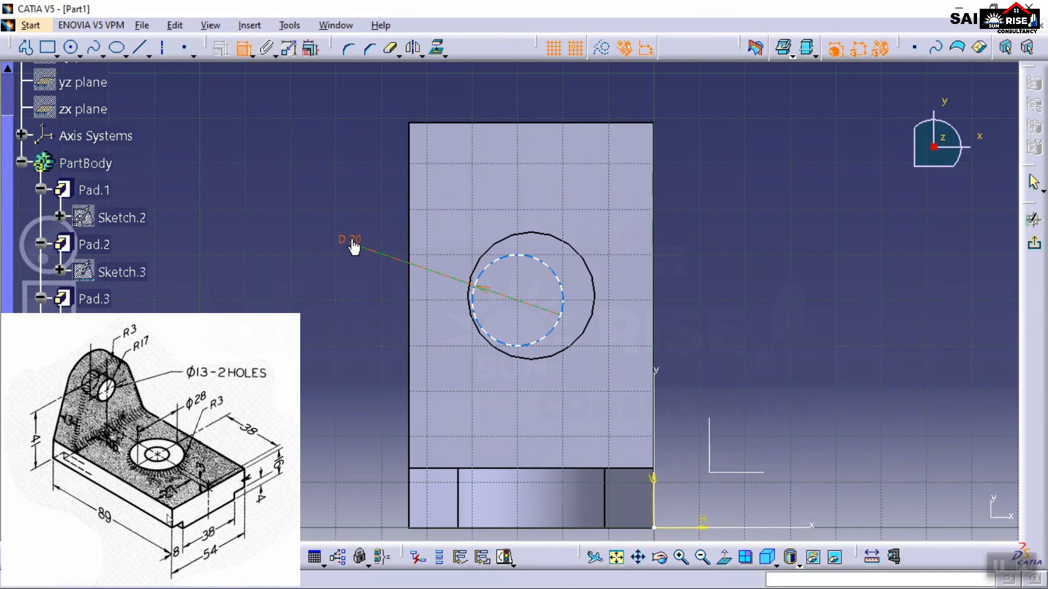
double_click(351, 240)
text(13)
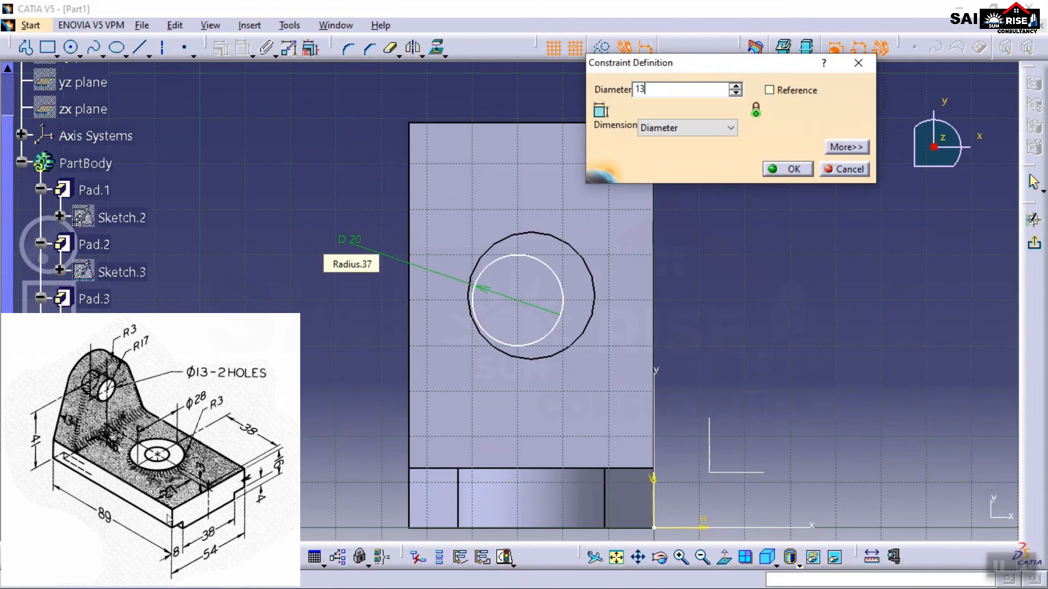
key(Return)
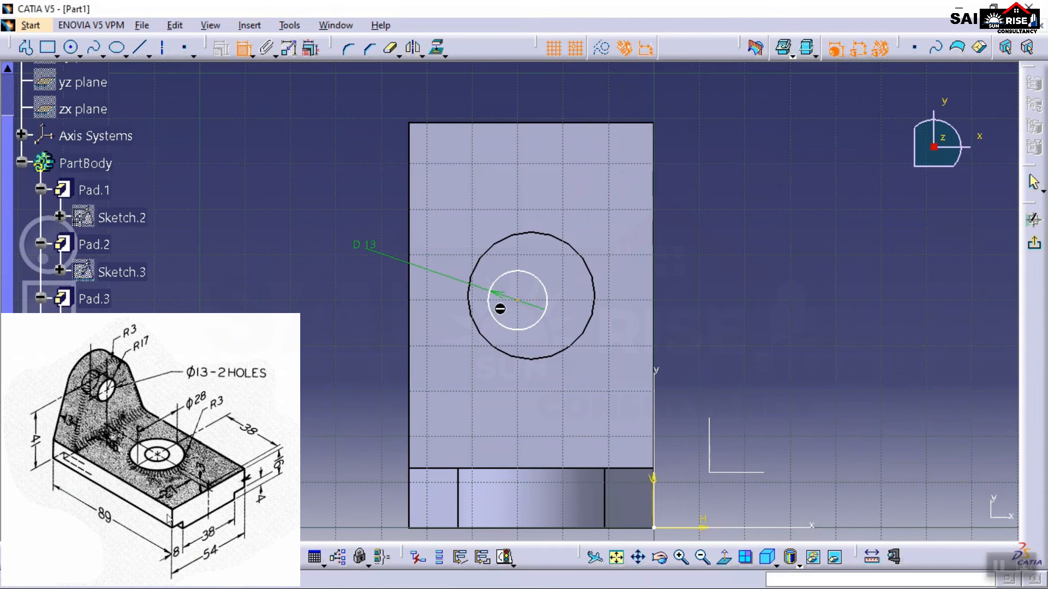
- Constrain the hole circle's centre to 27 mm from the base's long edge opposite the sketch origin
click(409, 298)
click(331, 295)
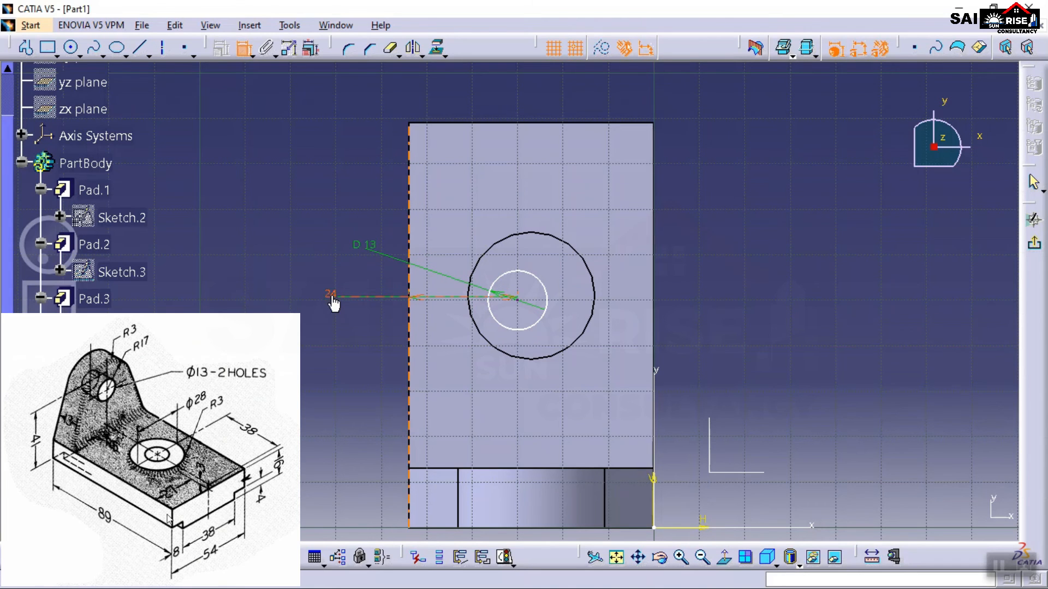
double_click(331, 295)
text(27)
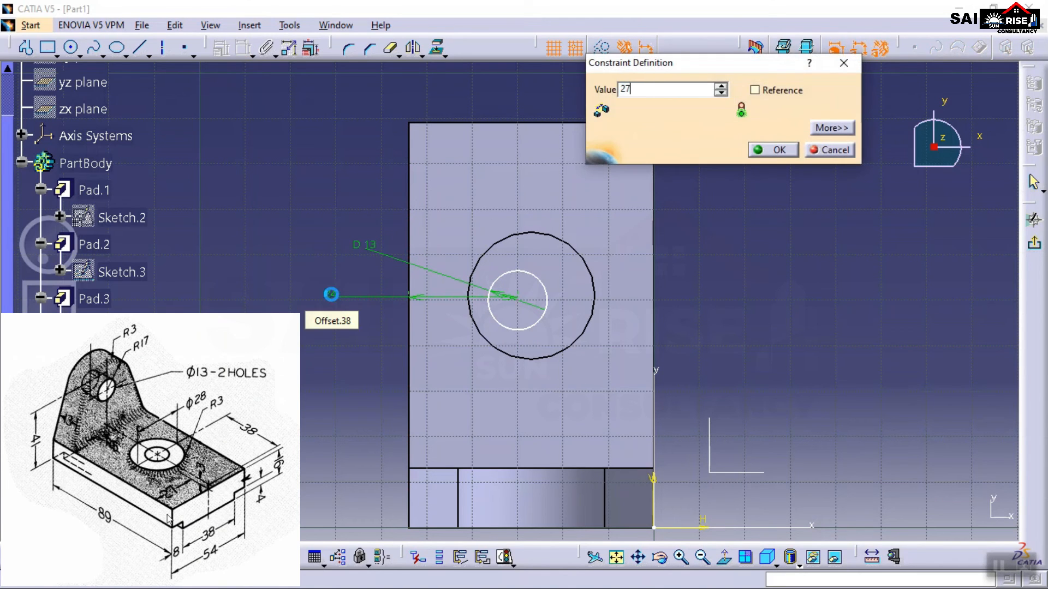
key(Return)
- Dimension the hole circle's centre from the base's short end edge and set the distance to 38 mm
click(538, 301)
click(539, 121)
click(715, 217)
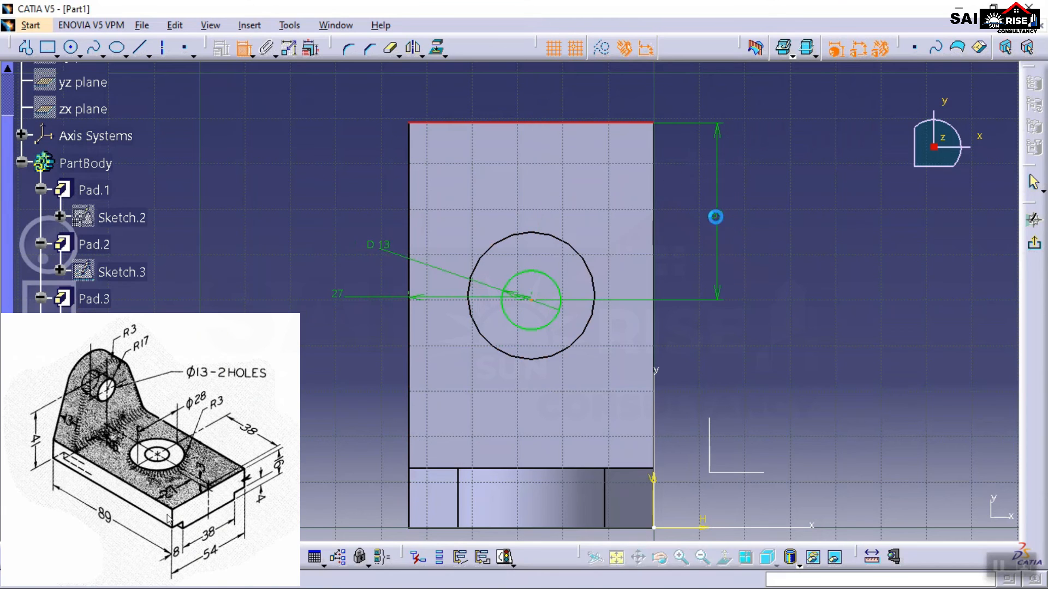
double_click(716, 215)
text(38)
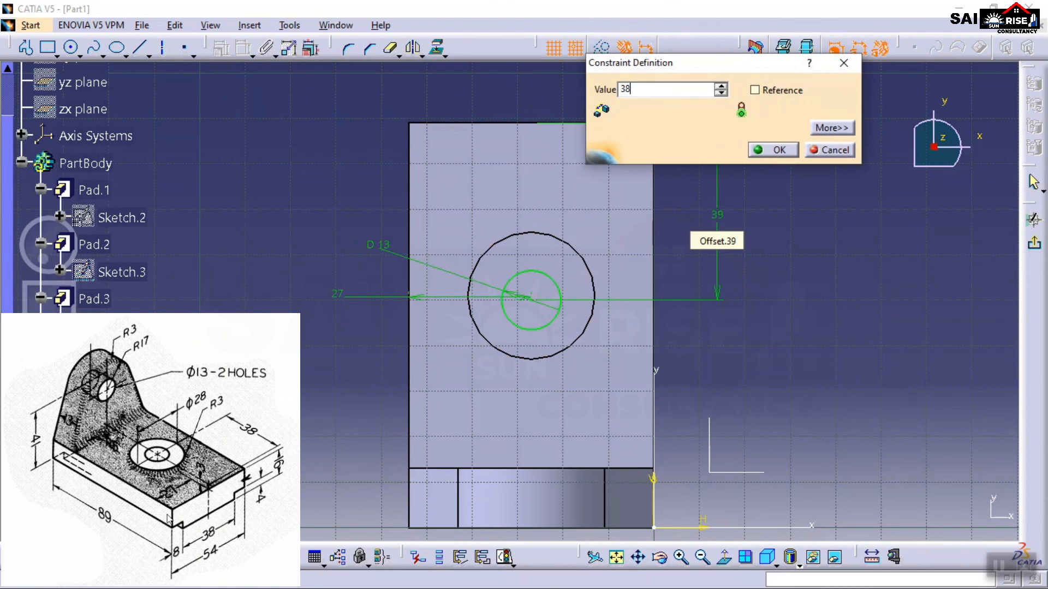
key(Return)
- Exit the sketch and cut the 13 mm hole through the boss and base with an Up to last pocket
click(1035, 247)
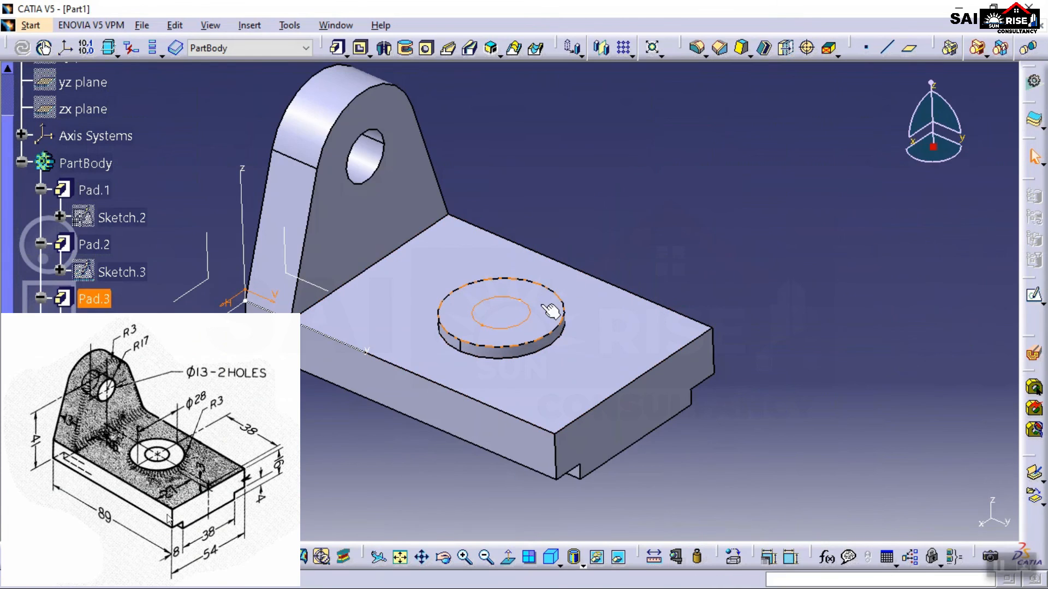
click(360, 50)
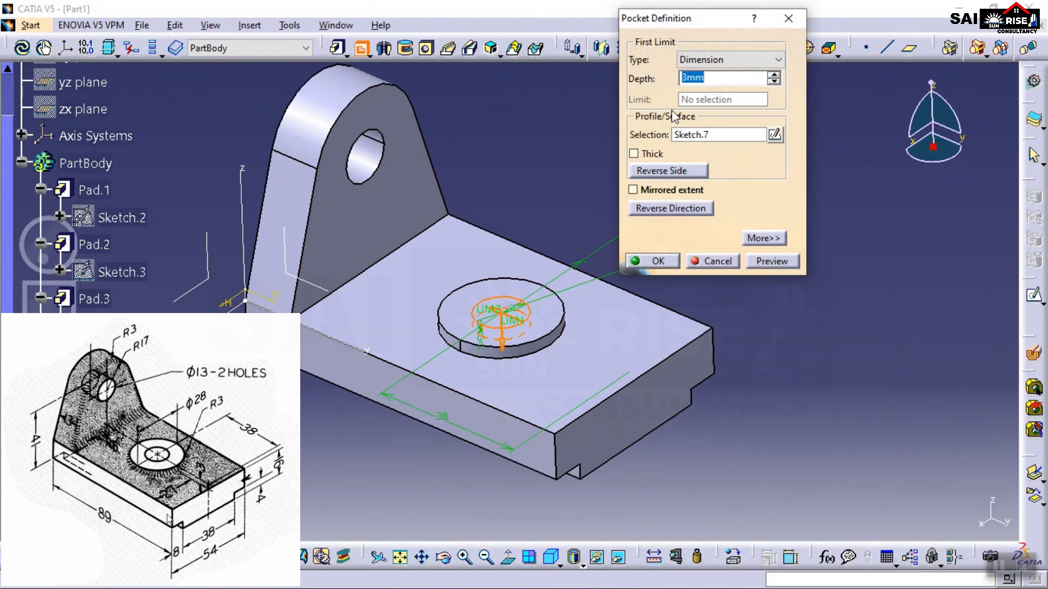
click(778, 61)
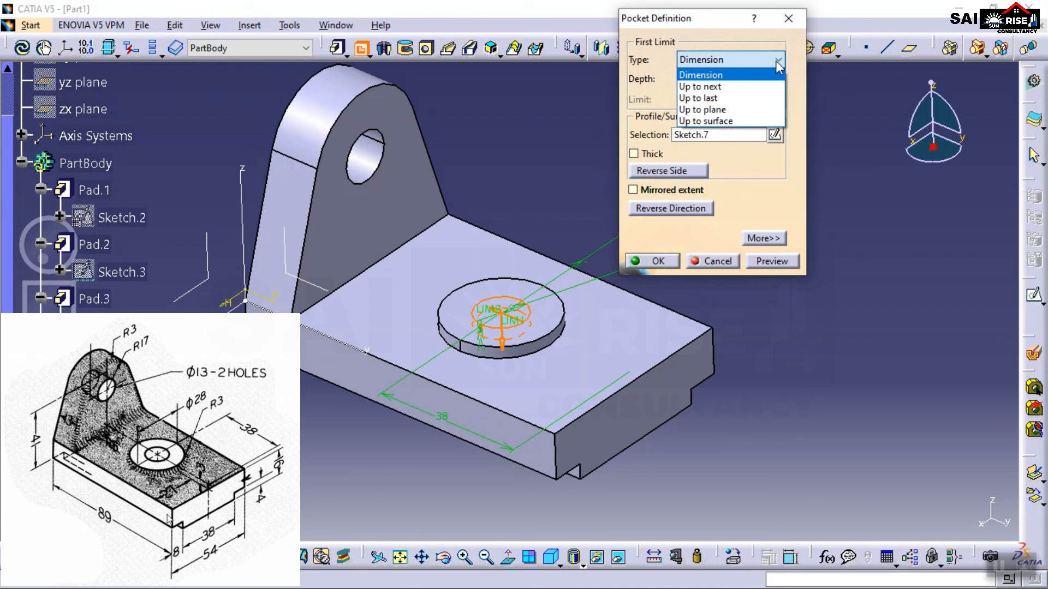
click(715, 99)
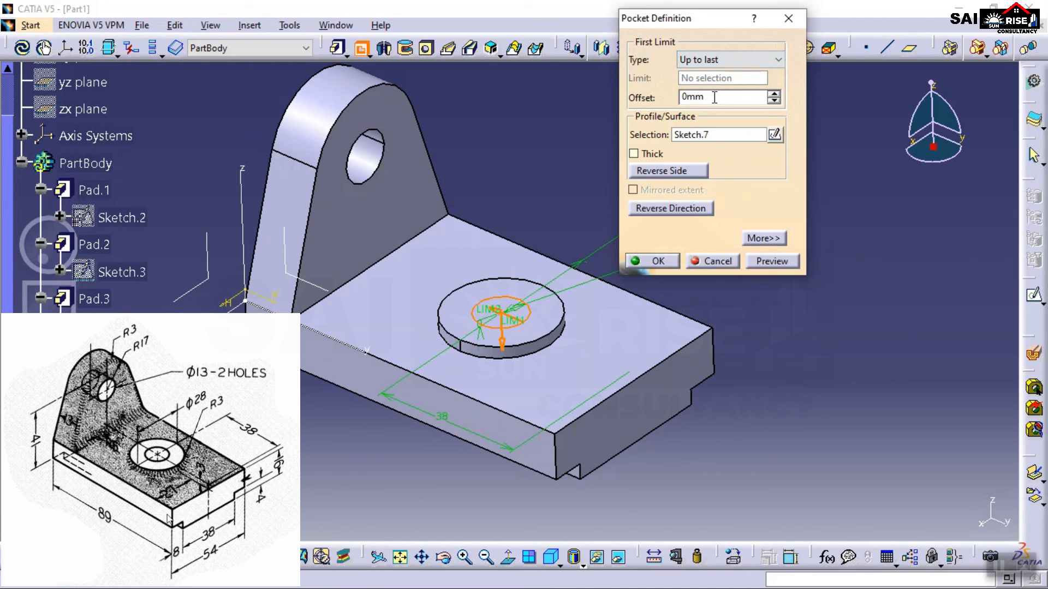
click(770, 262)
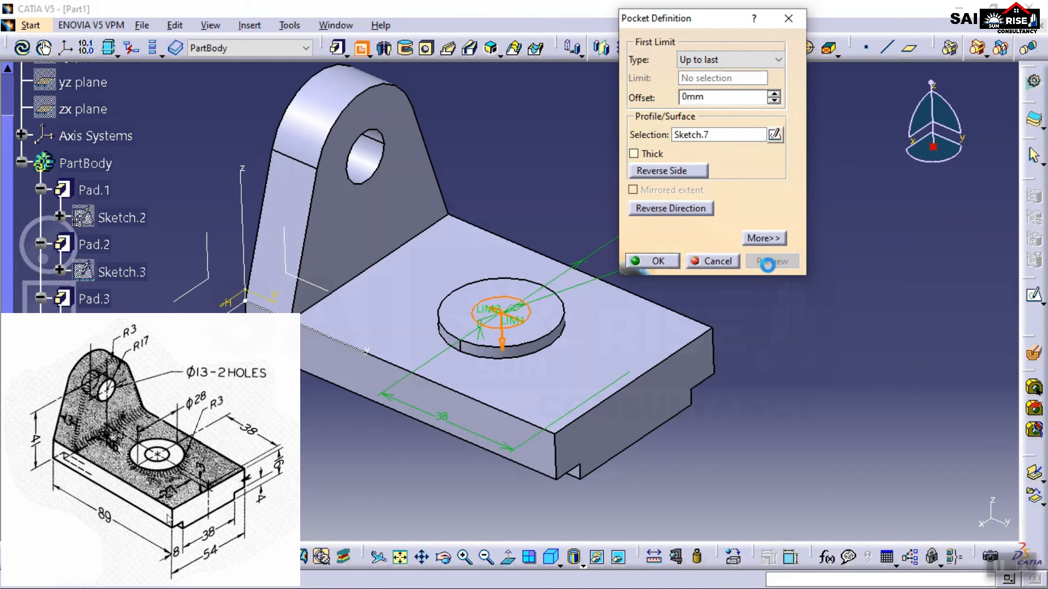
click(657, 262)
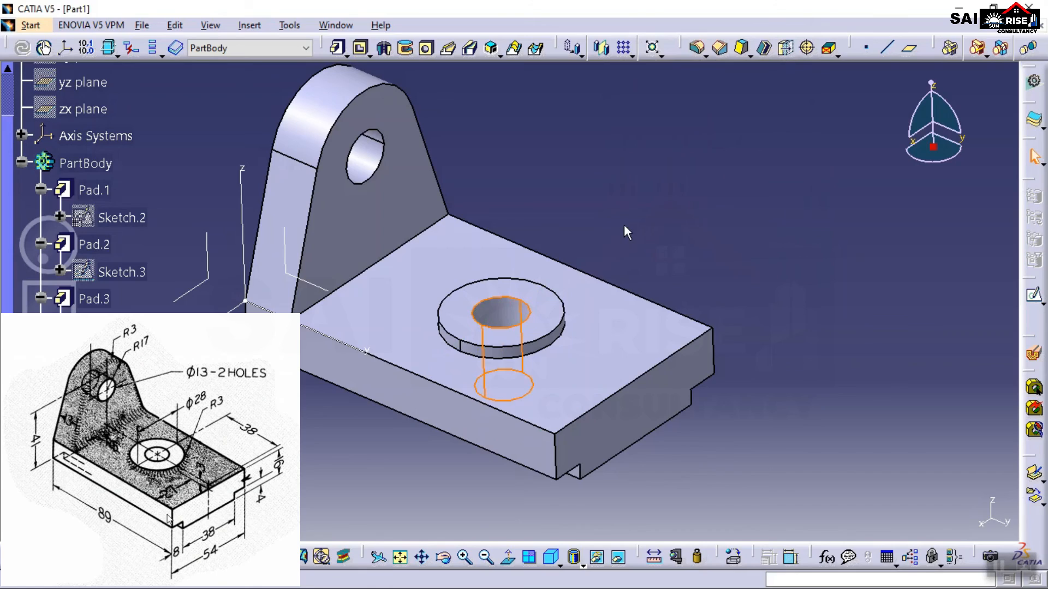
- Fillet the boss's base edge and the curved outline edge of the upright plate's boss-side face with a 3 mm radius
mouse_move(533, 210)
middle_down()
mouse_move(627, 249)
mouse_move(580, 353)
mouse_move(499, 435)
mouse_move(561, 283)
mouse_move(606, 116)
mouse_move(600, 227)
mouse_move(686, 188)
mouse_move(578, 244)
mouse_move(697, 203)
mouse_move(617, 201)
mouse_move(564, 250)
mouse_move(657, 189)
mouse_move(613, 280)
middle_up()
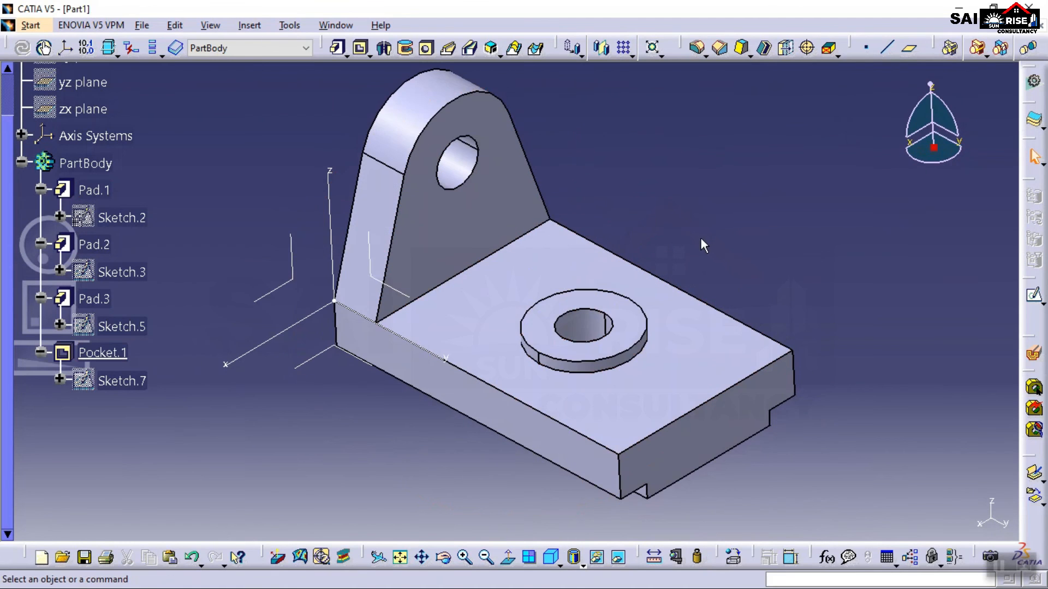
mouse_move(702, 246)
middle_down()
mouse_move(685, 276)
mouse_move(697, 262)
middle_up()
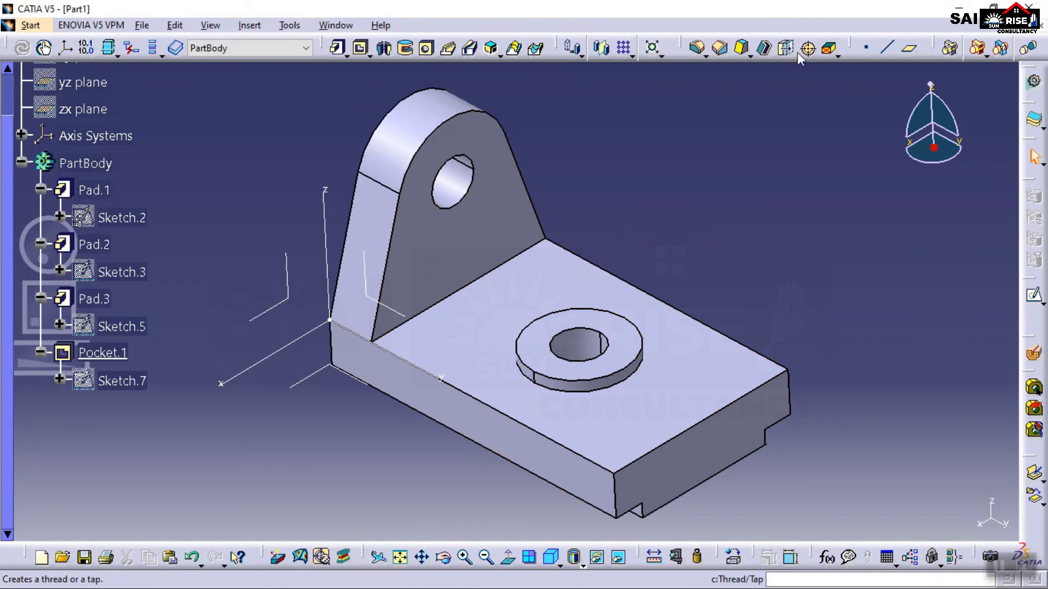
click(698, 49)
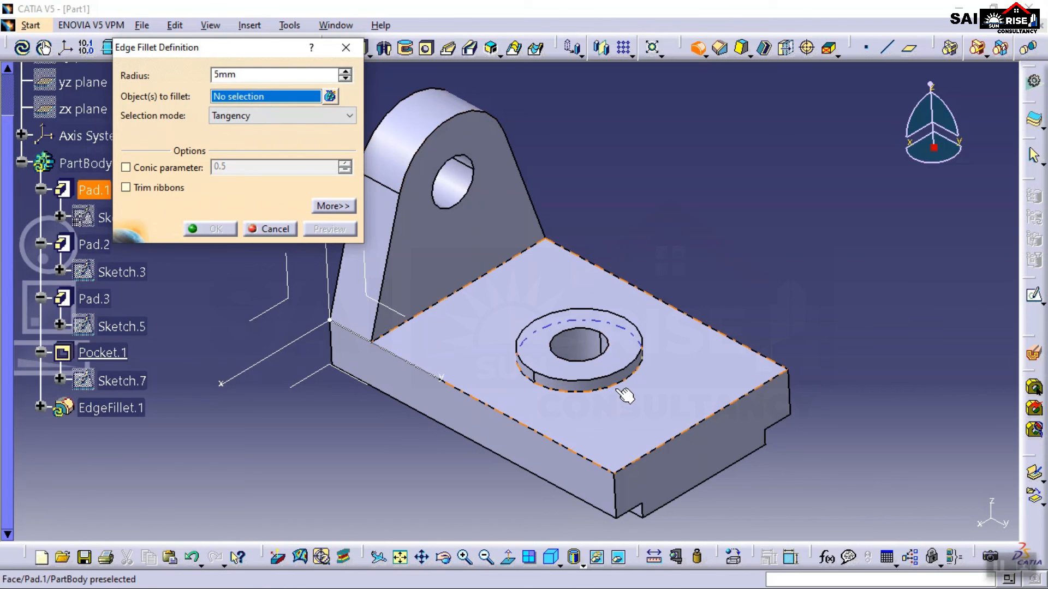
click(631, 372)
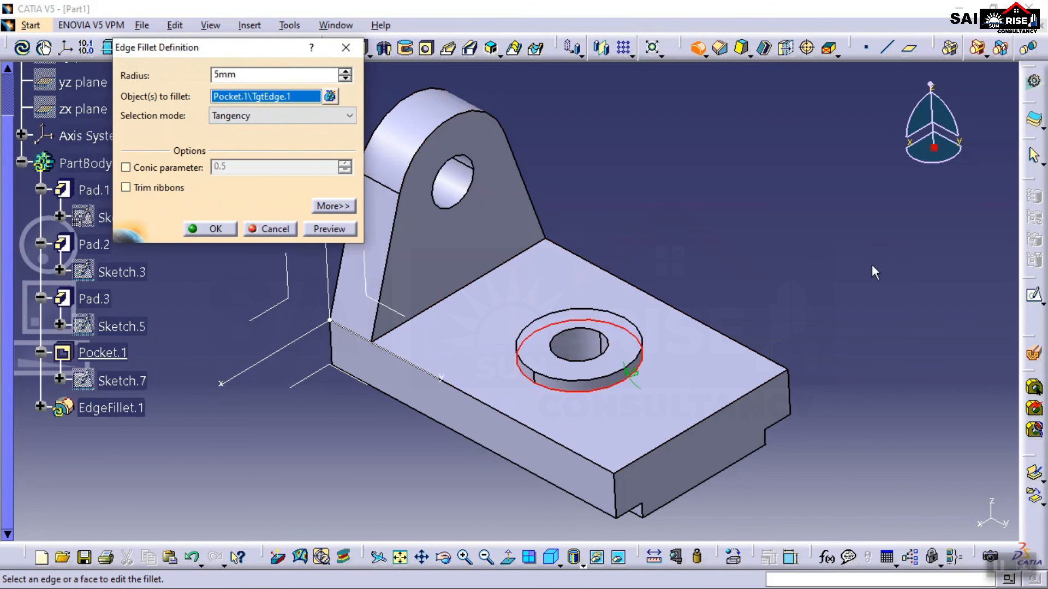
click(434, 143)
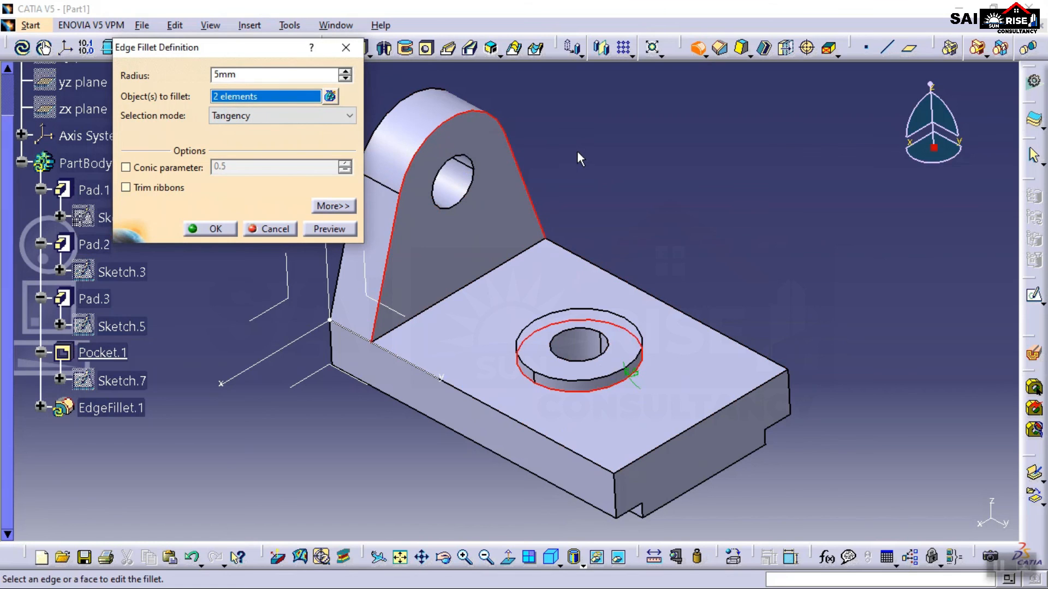
double_click(243, 74)
text(3mm)
click(327, 228)
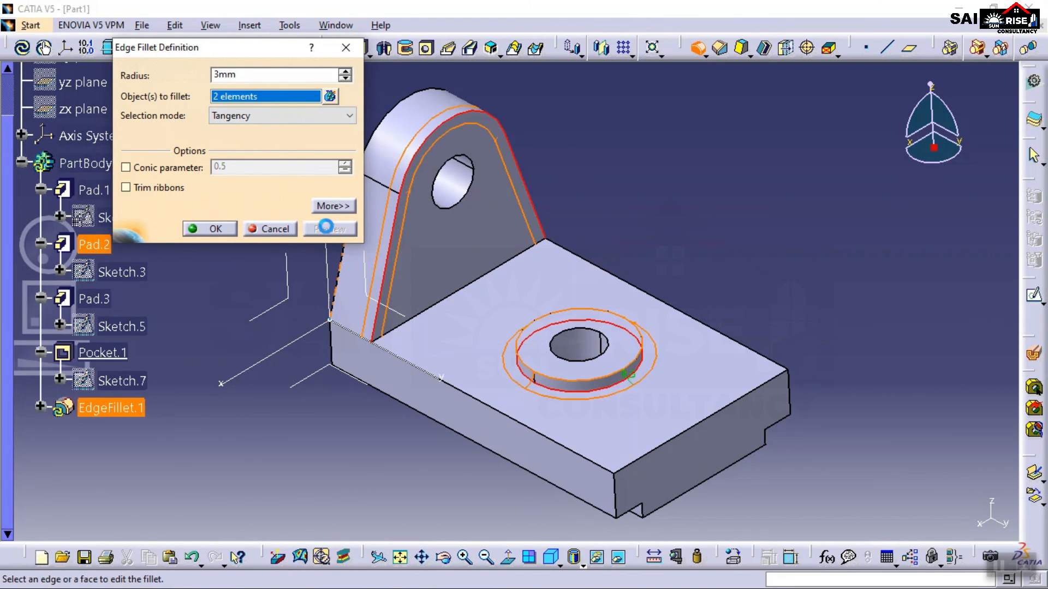
click(214, 228)
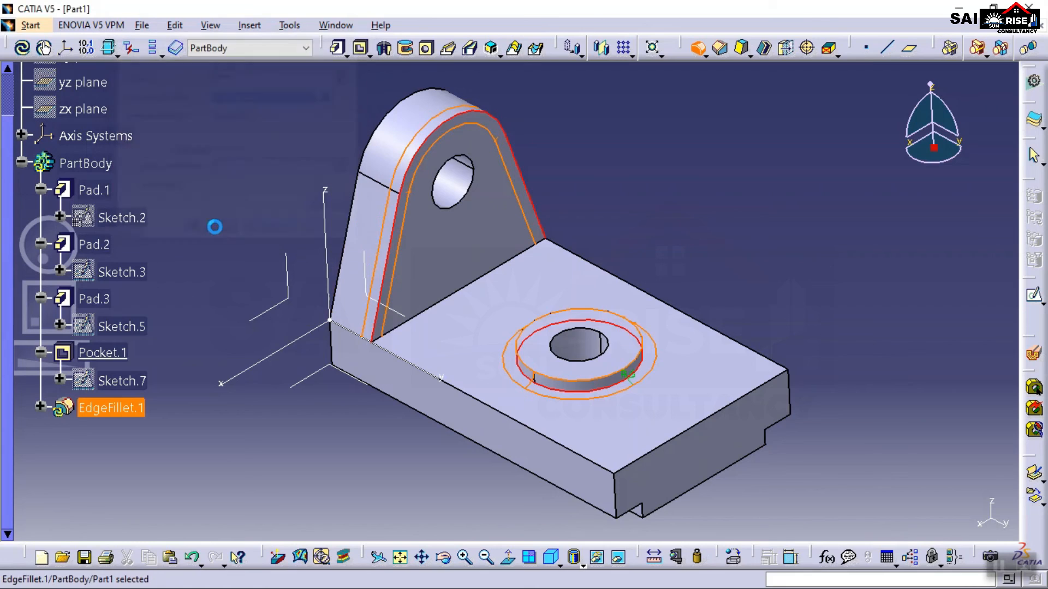
click(823, 271)
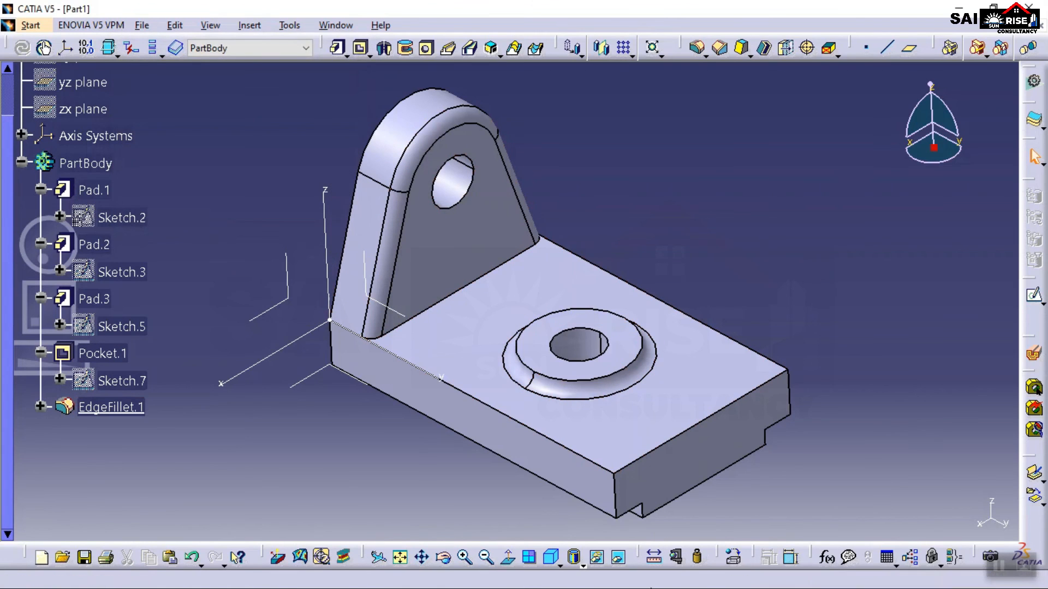
- Fillet the inner corner edge where the upright plate meets the base's top face with a 6 mm radius
click(973, 7)
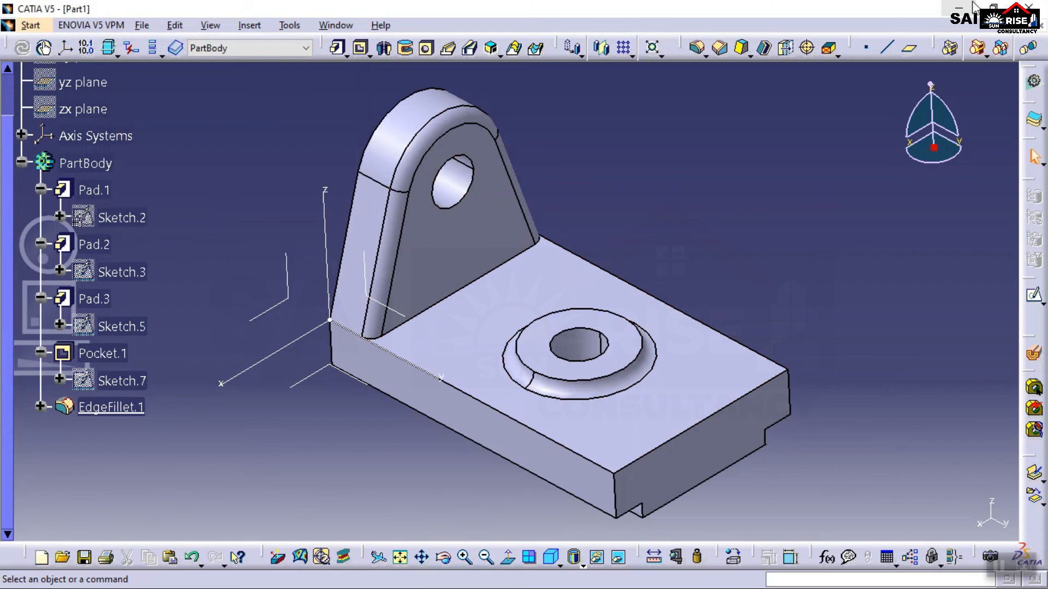
click(452, 296)
click(696, 49)
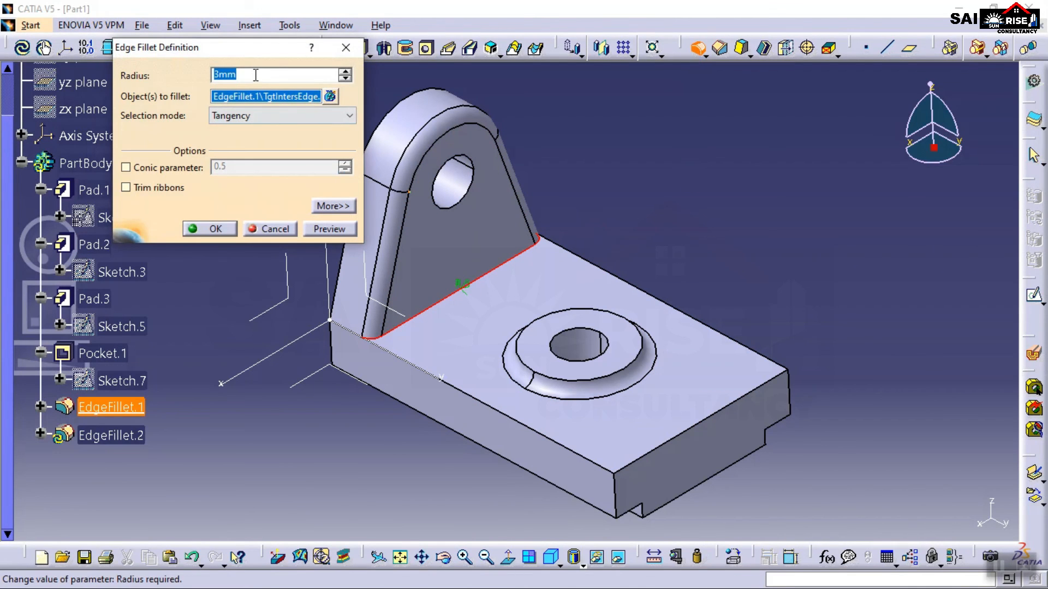
text(6)
click(326, 229)
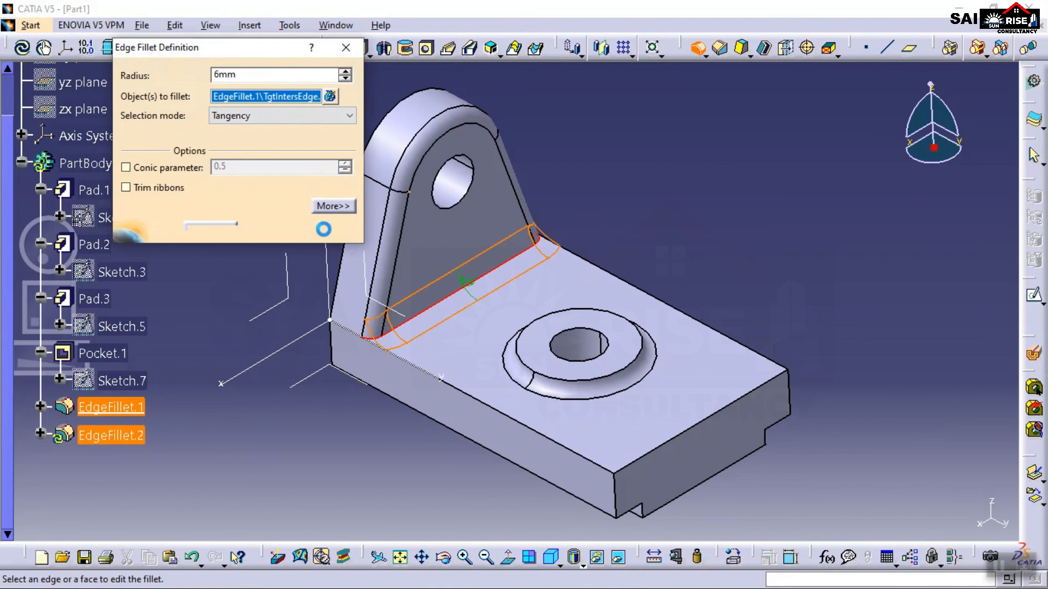
click(215, 226)
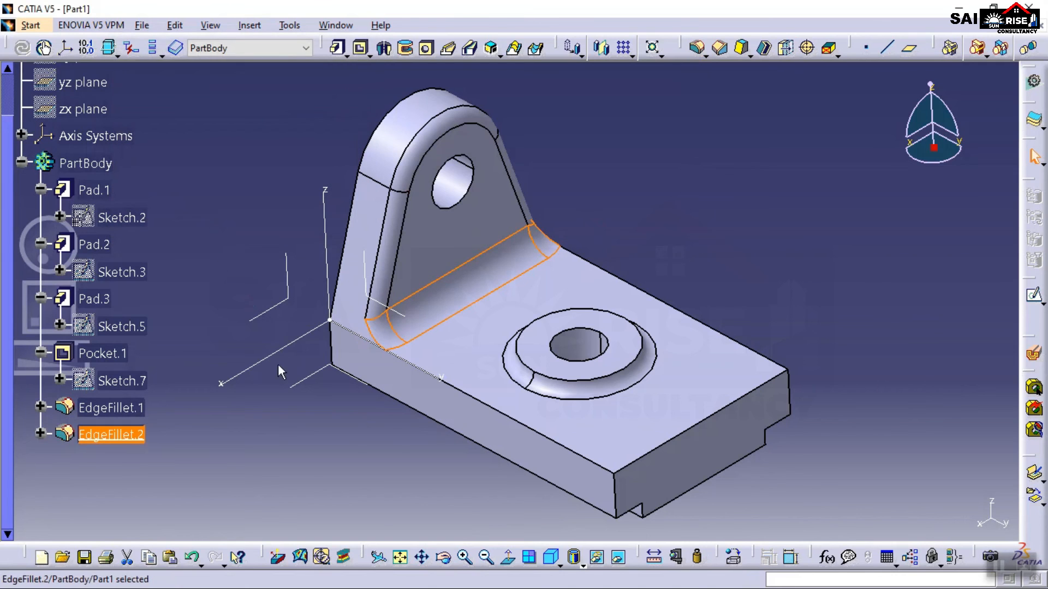
click(389, 421)
- Show the finished bracket in the standard isometric view
middle_drag(678, 222, 686, 276)
middle_drag(639, 247, 479, 339)
click(551, 557)
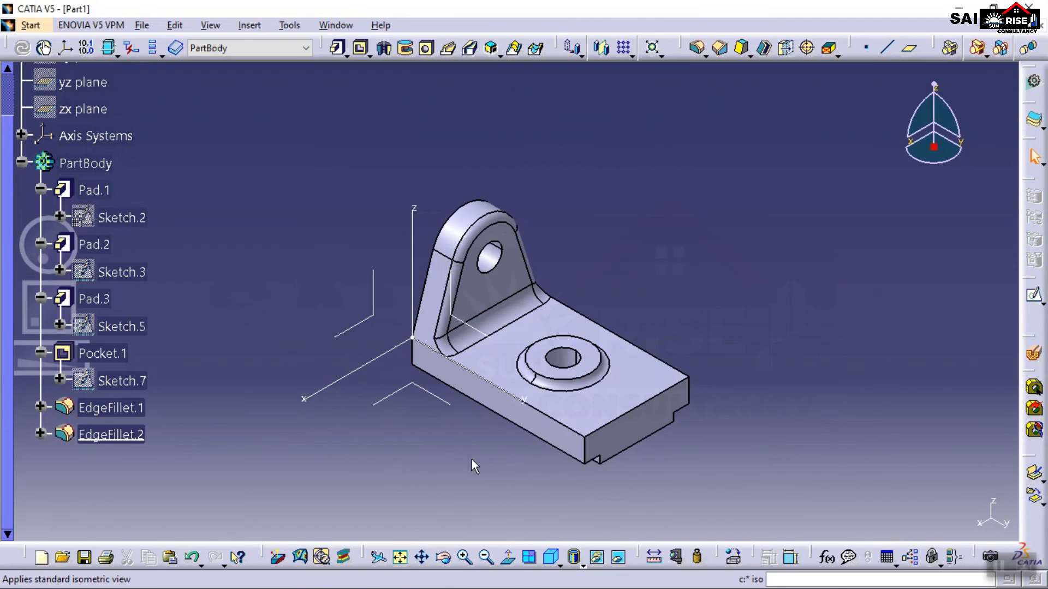